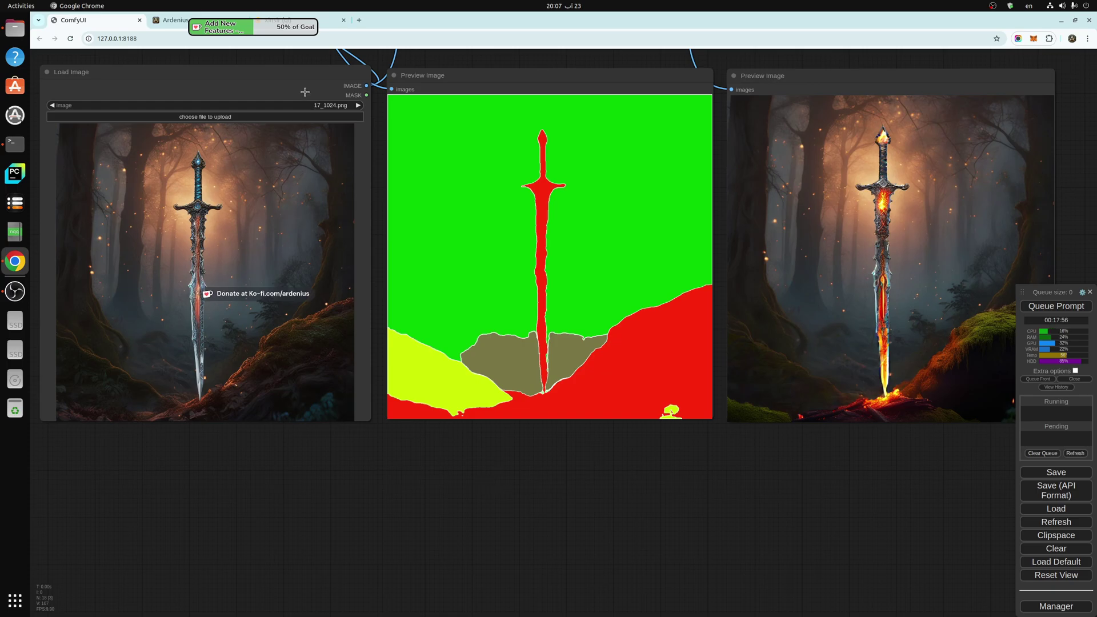
Switch to the browser tab showing the xinsir Hugging Face profile and its ControlNet SDXL models
click(297, 20)
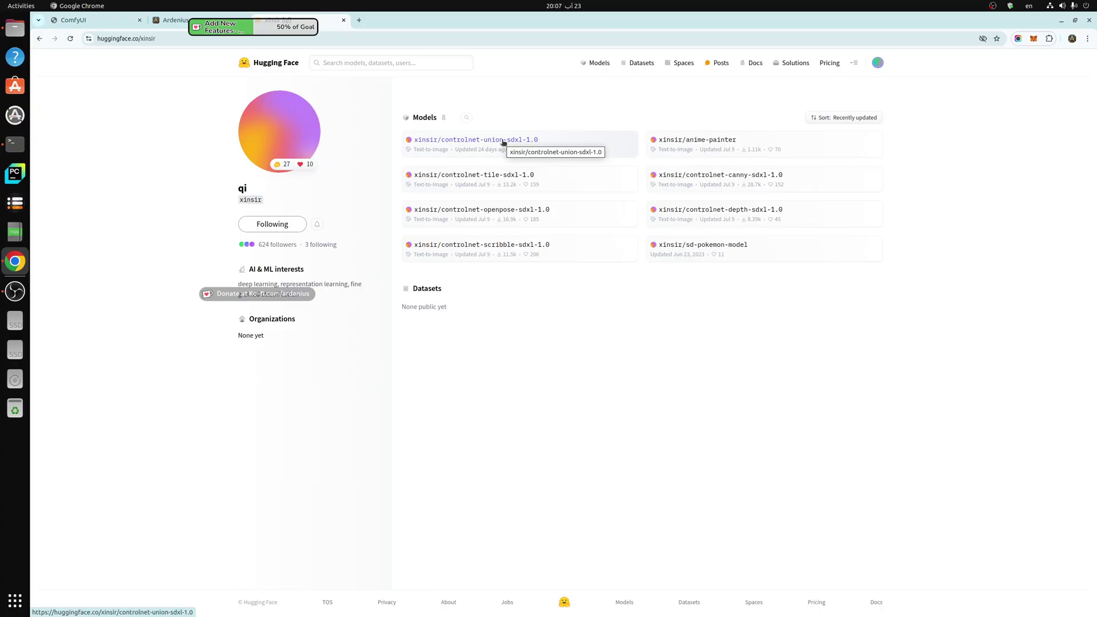
Return to the ComfyUI workflow tab with the sword image, segmentation preview and result
click(86, 20)
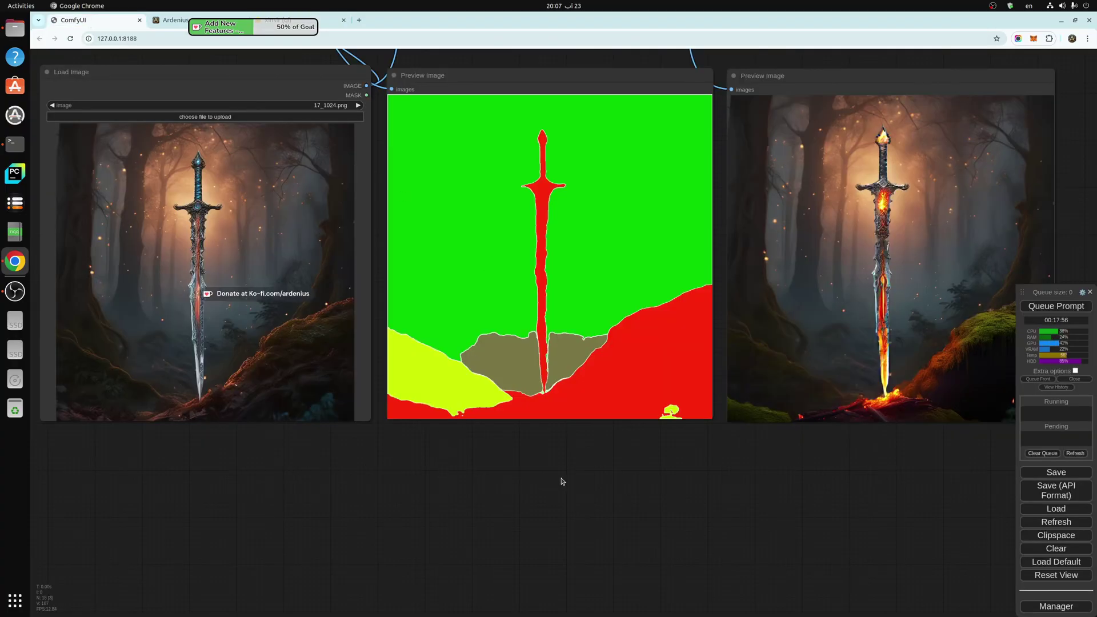
drag(526, 451, 503, 567)
scroll(503, 567, down, 2)
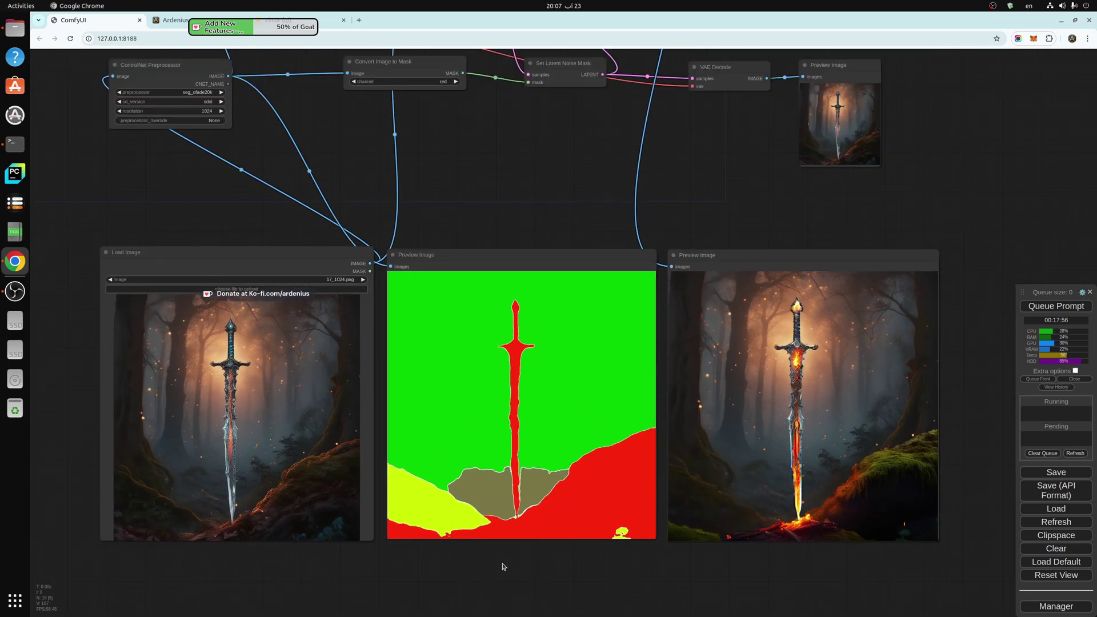
drag(503, 566, 506, 497)
scroll(506, 497, up, 1)
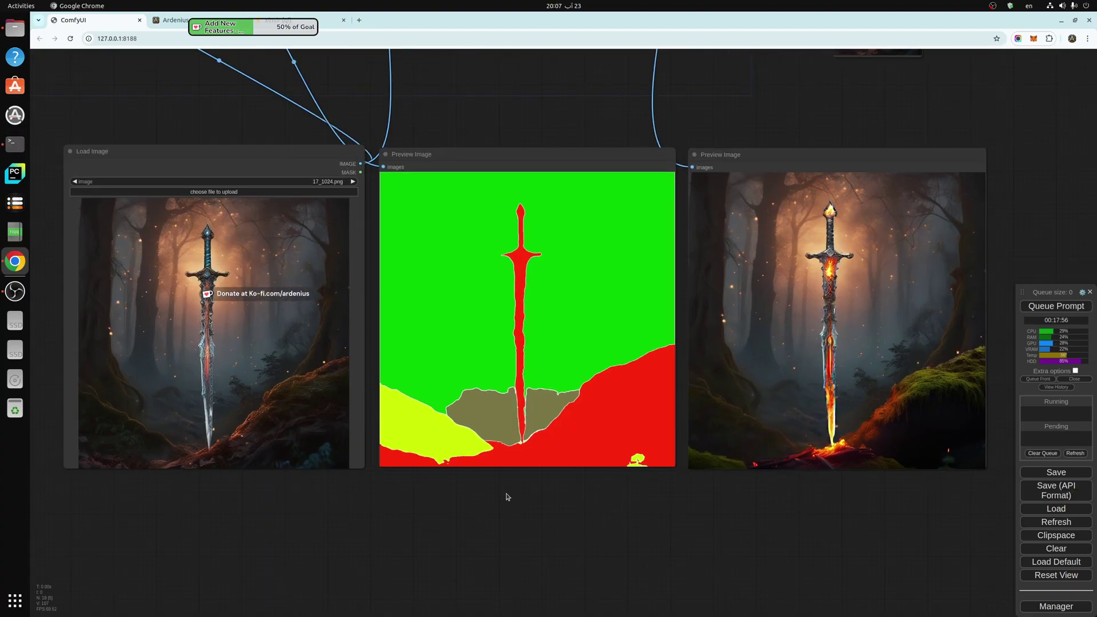
scroll(508, 497, up, 1)
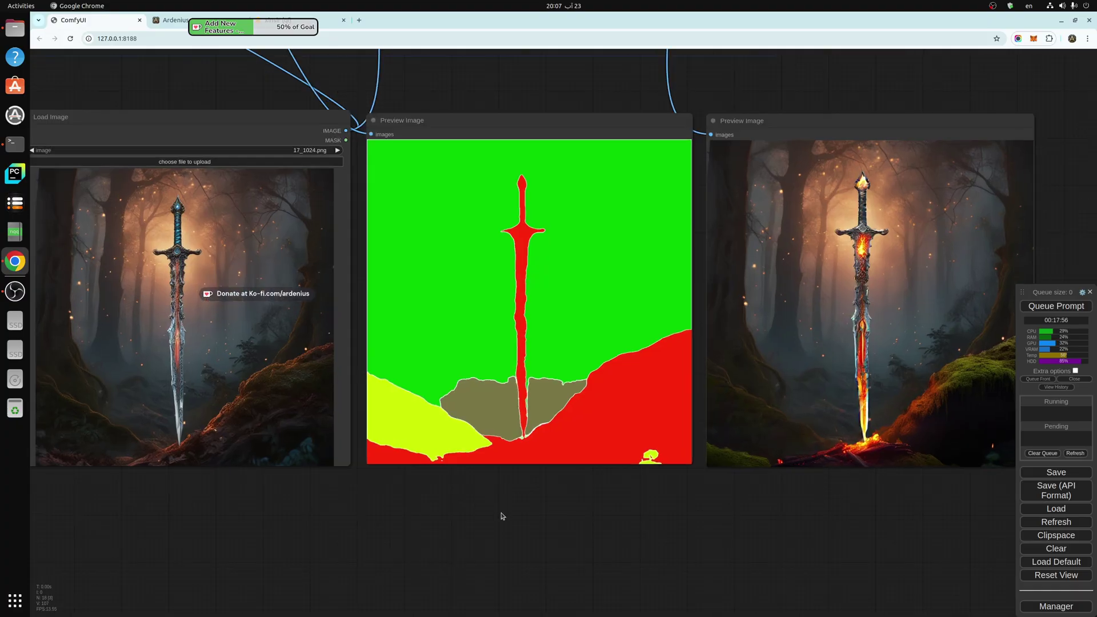
drag(502, 516, 512, 503)
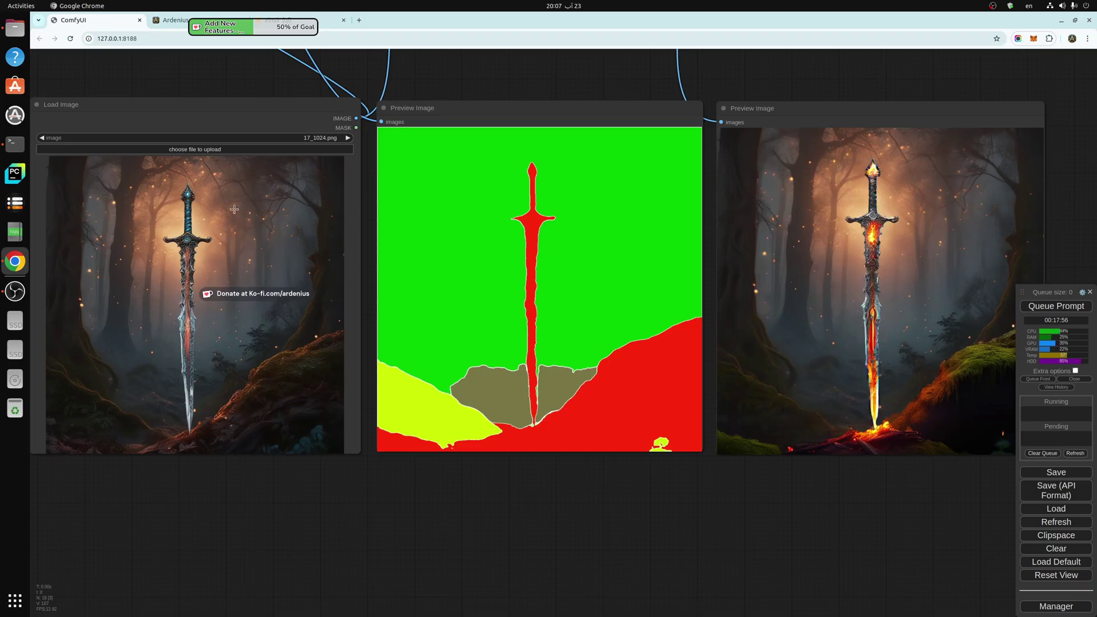
click(189, 107)
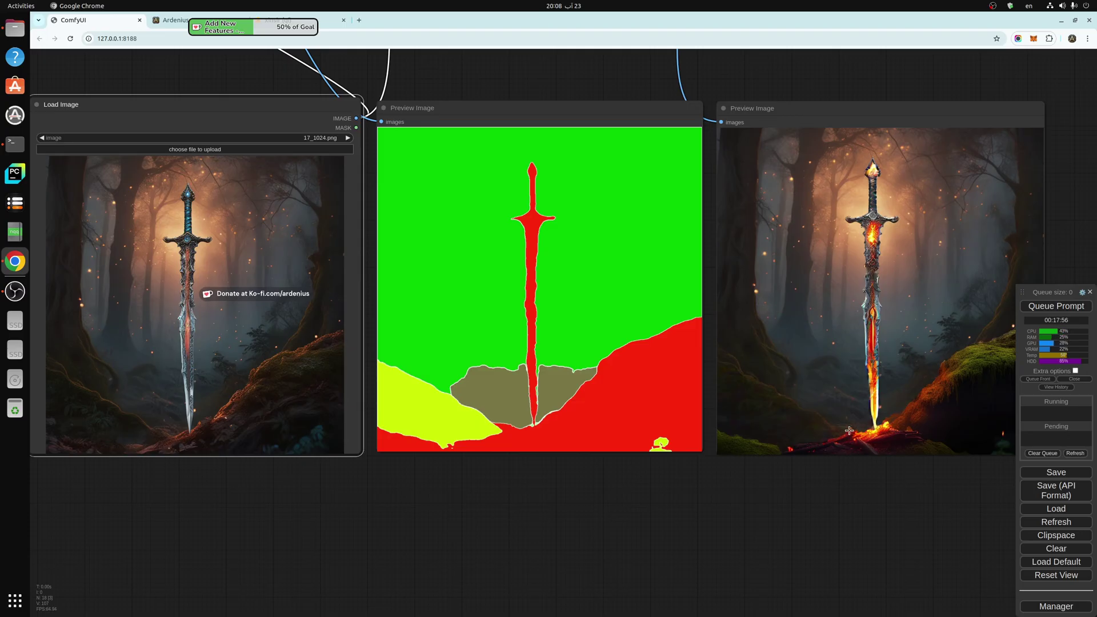
drag(877, 539, 757, 499)
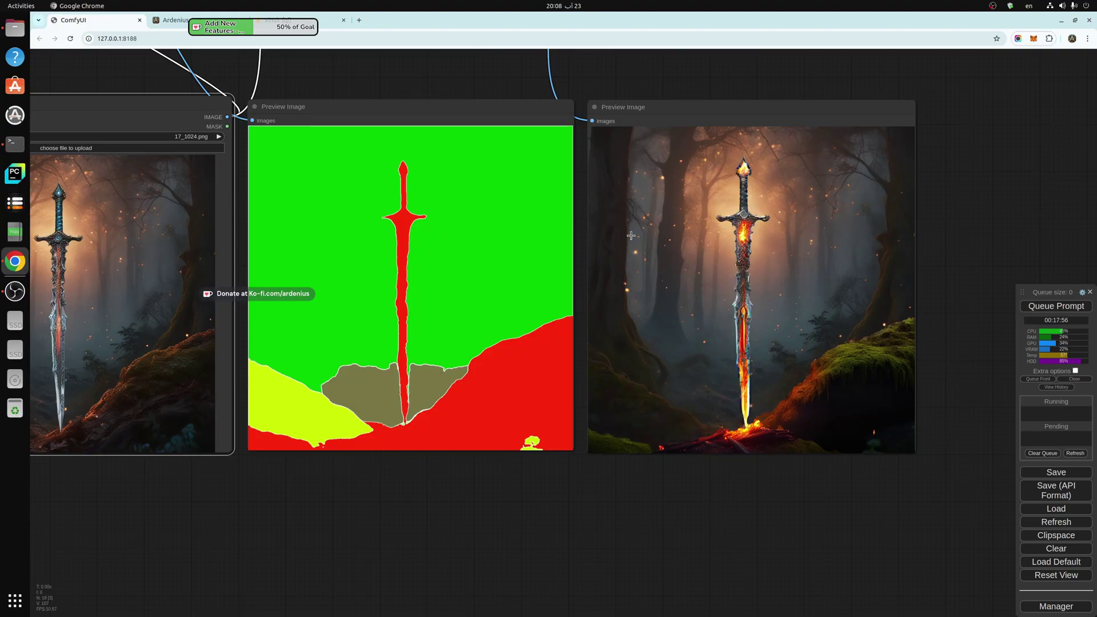
drag(541, 482, 659, 482)
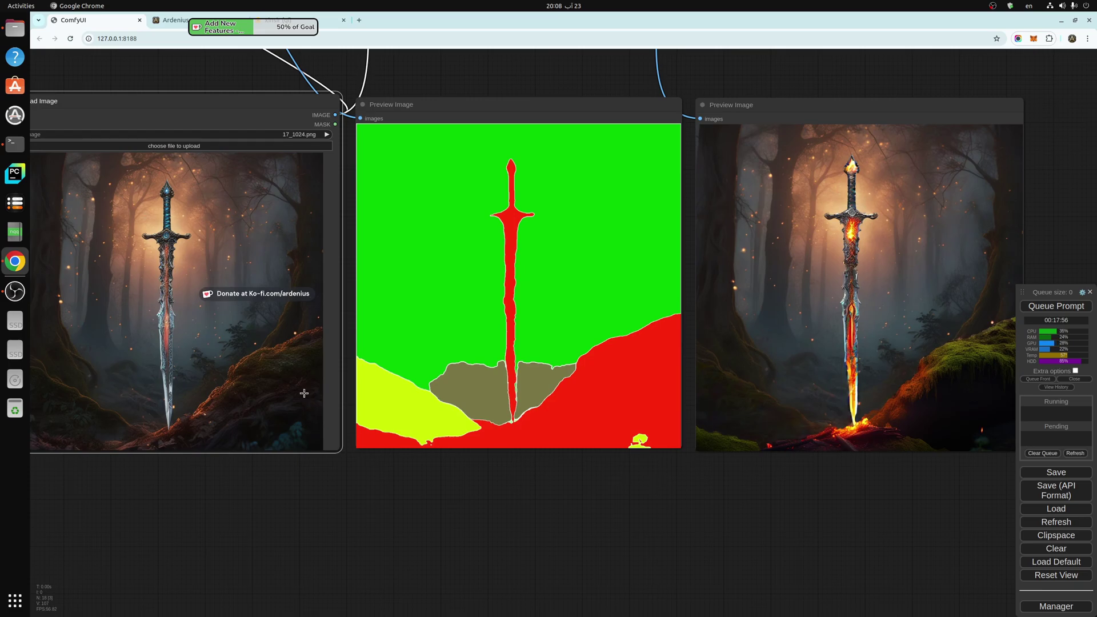
scroll(613, 577, down, 5)
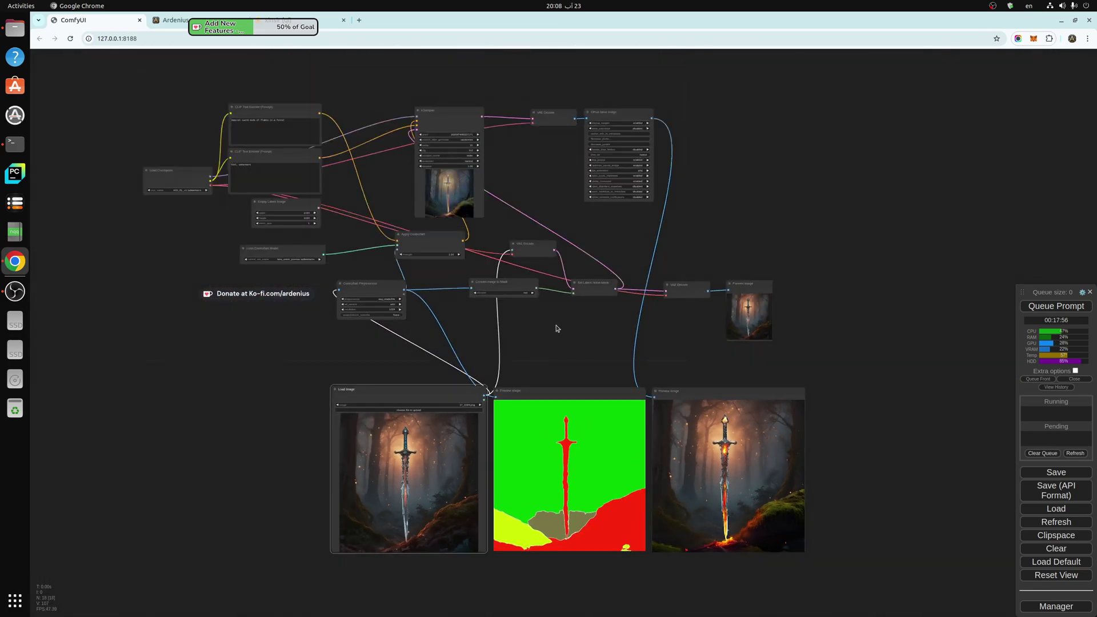
drag(558, 325, 600, 443)
scroll(600, 443, up, 3)
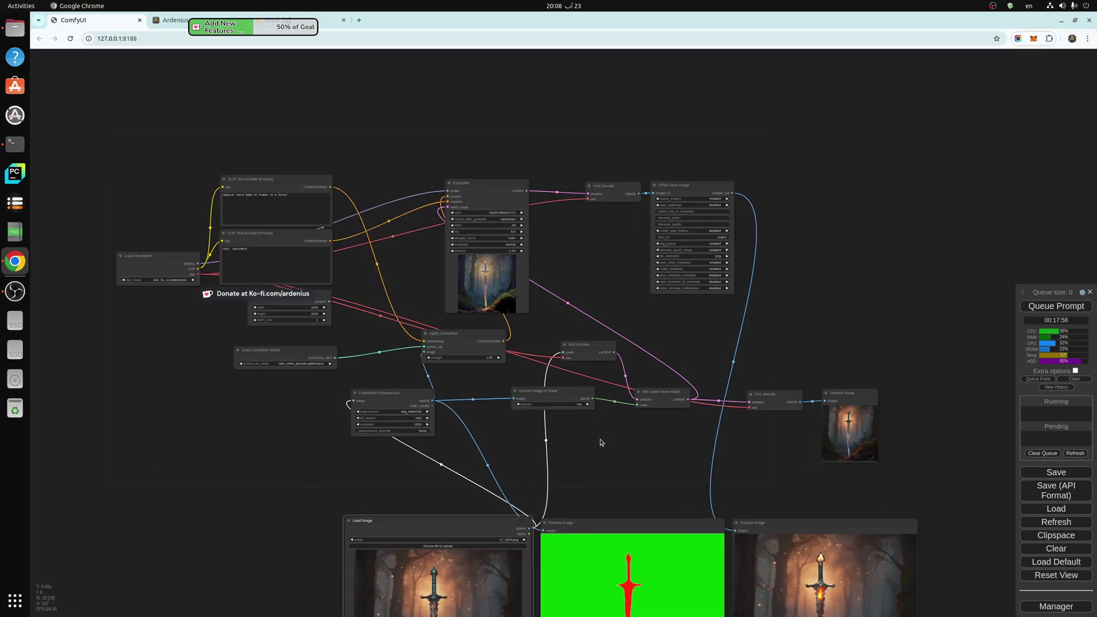
scroll(600, 443, up, 1)
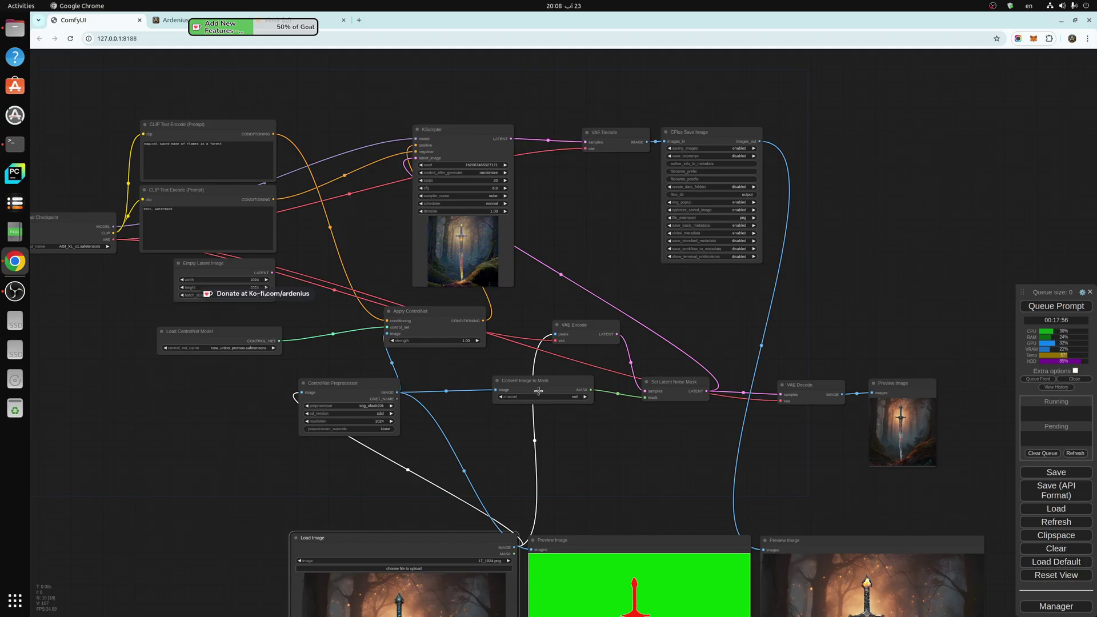
drag(438, 370, 497, 388)
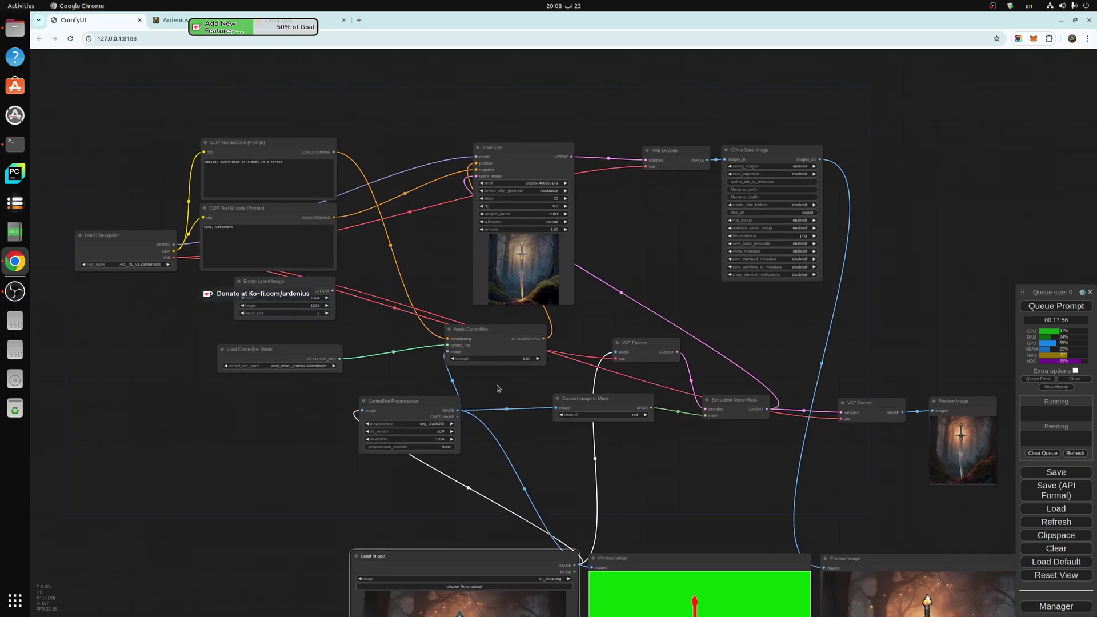
drag(295, 287, 290, 287)
click(301, 297)
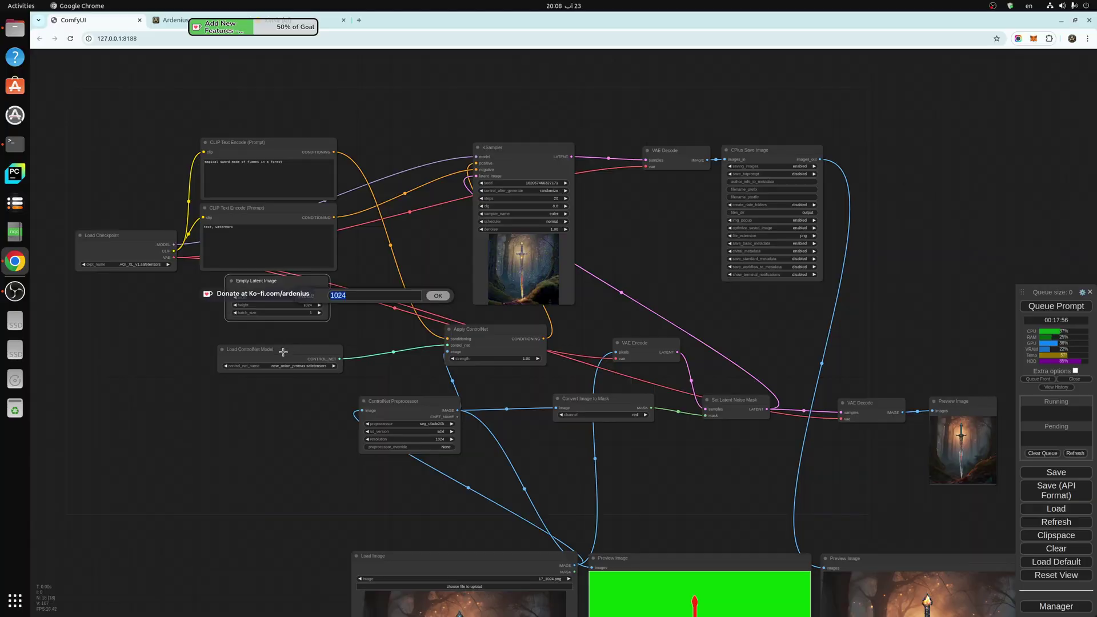
click(436, 296)
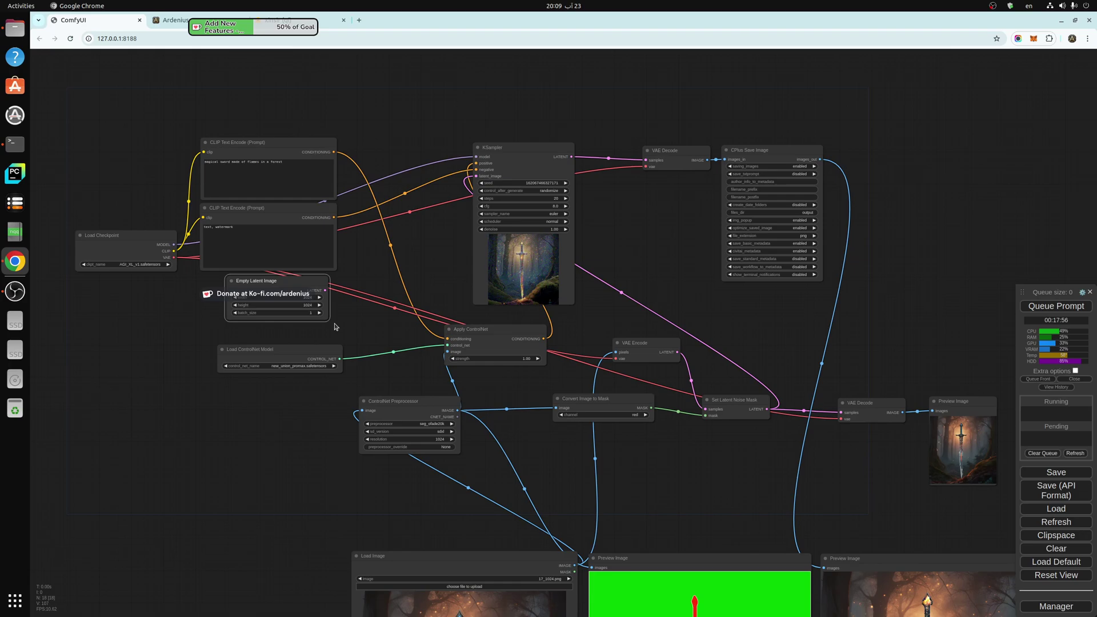
Raise Apply ControlNet up beside the CLIP Text Encode nodes and nudge Empty Latent Image left
click(307, 297)
drag(488, 337, 399, 278)
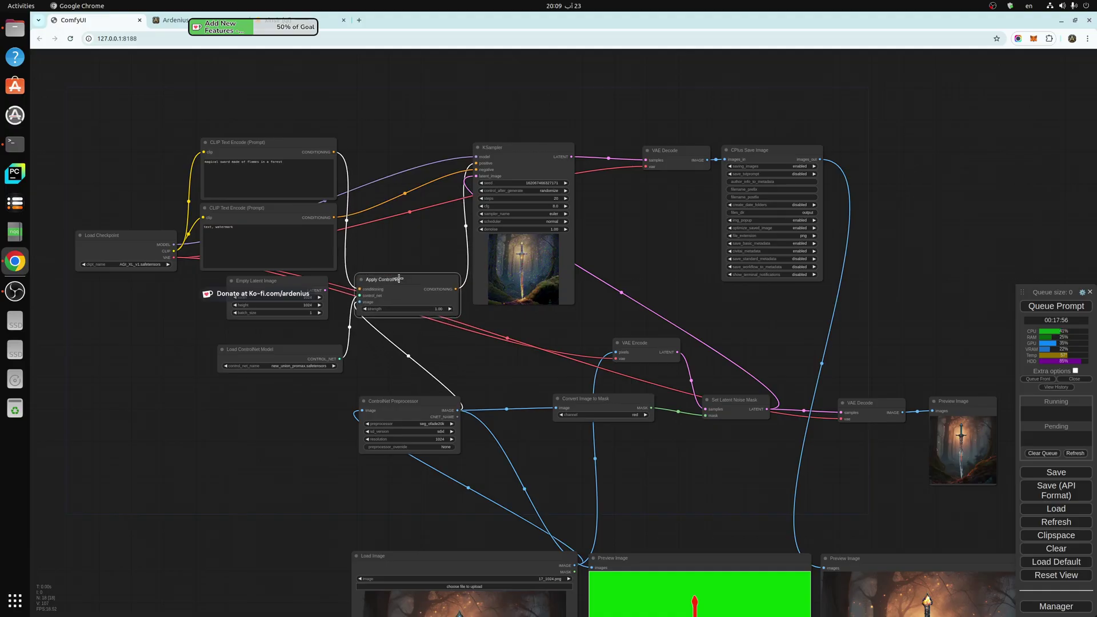
click(337, 152)
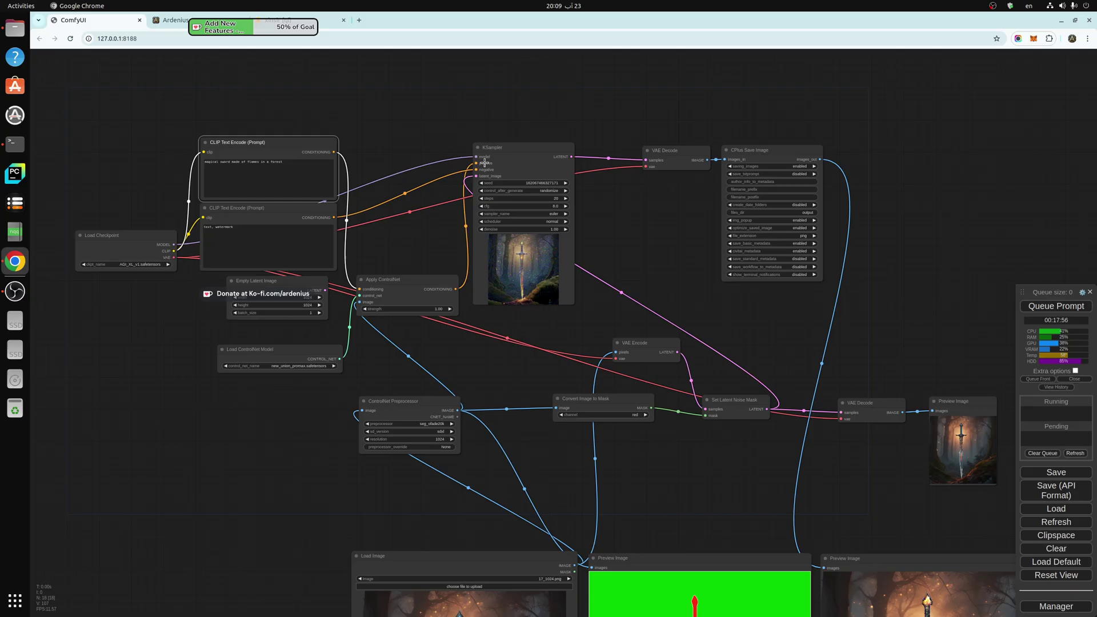
click(505, 146)
drag(386, 284, 384, 268)
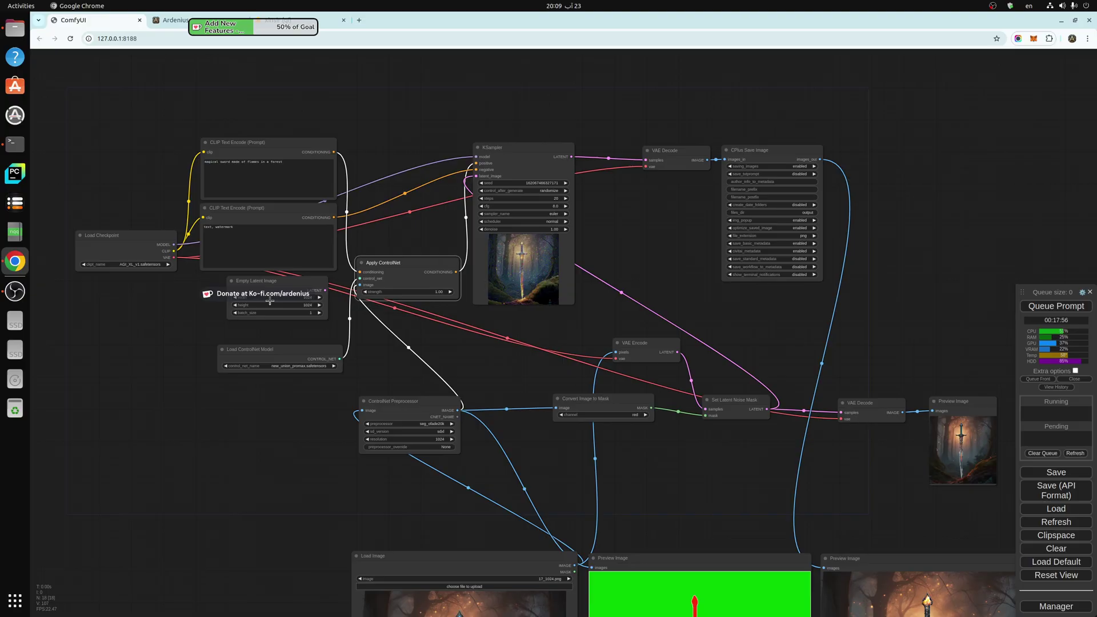
drag(269, 296, 252, 293)
click(398, 267)
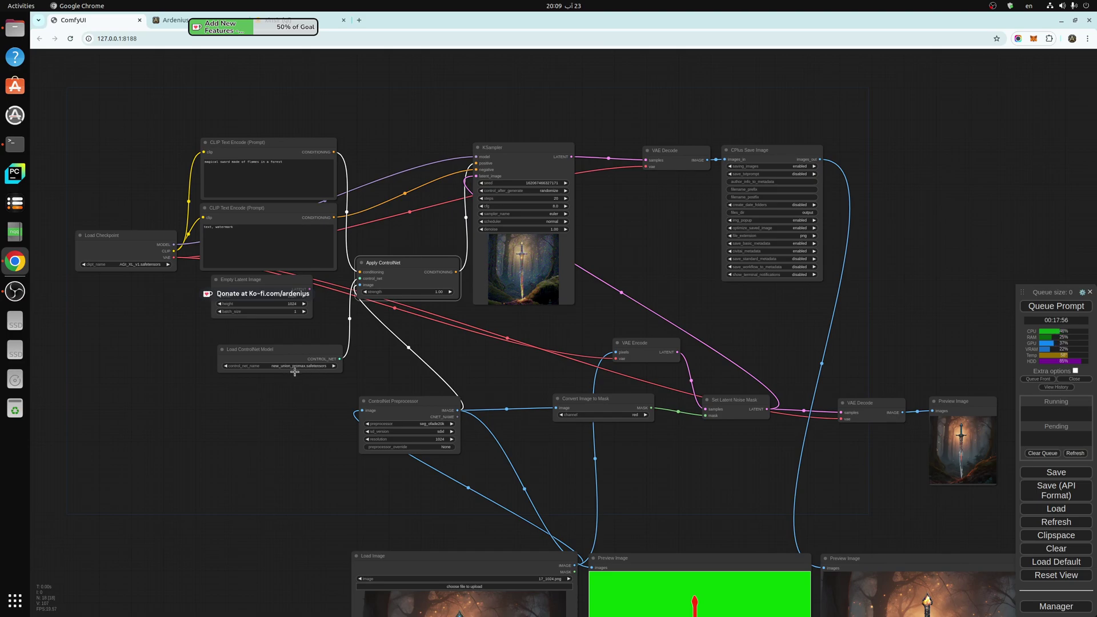
click(298, 20)
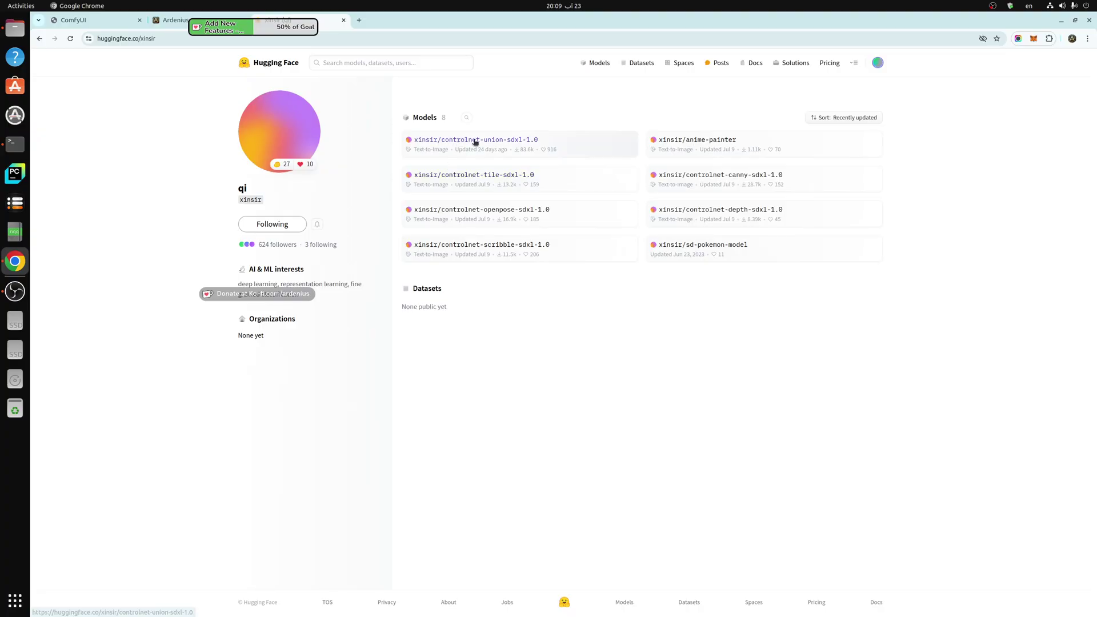
click(86, 22)
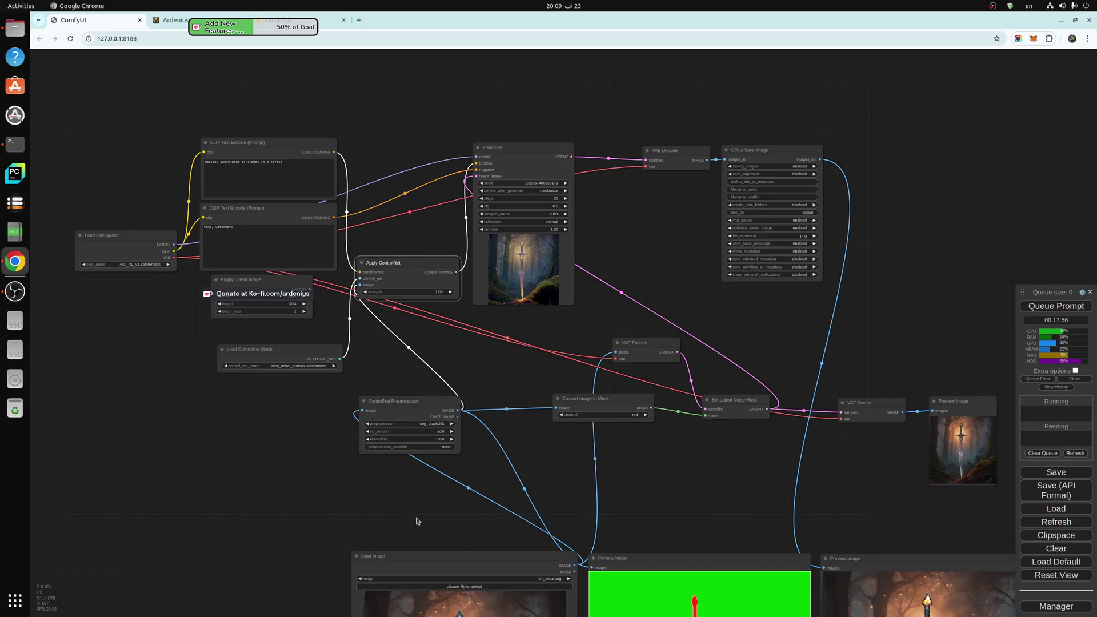
Move the Load Image sword node to the lower left and nudge ControlNet Preprocessor right
drag(416, 521, 370, 403)
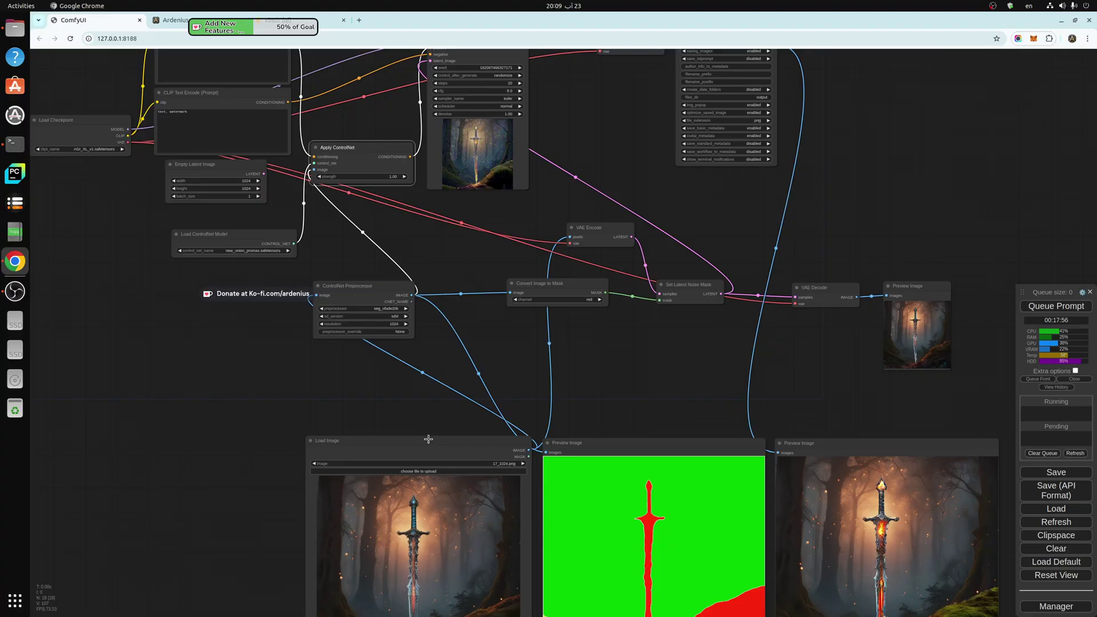
drag(428, 439, 419, 437)
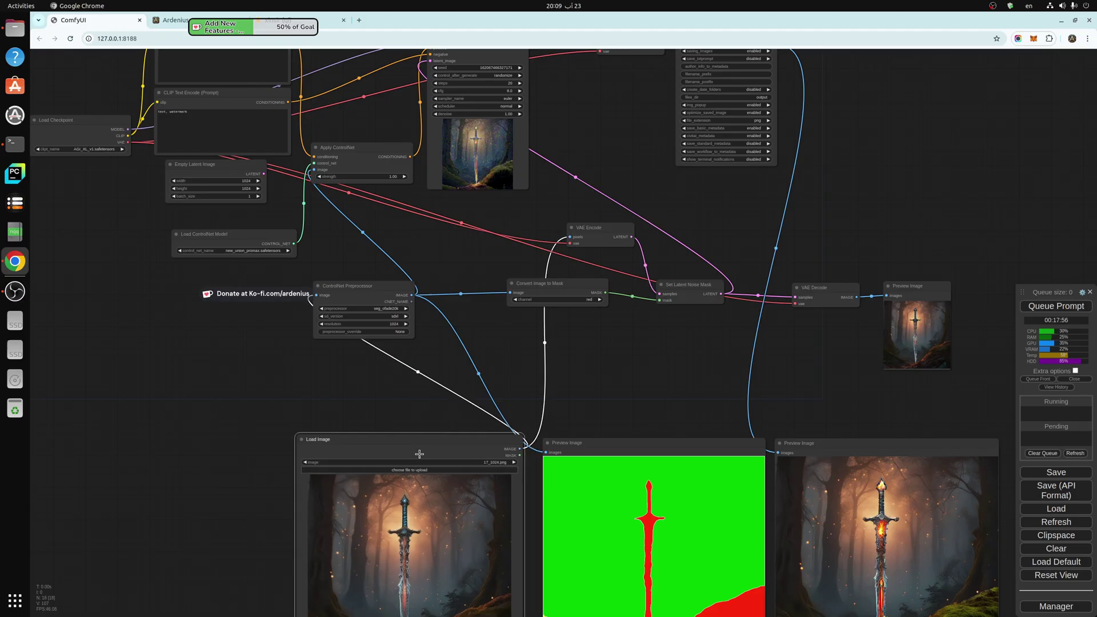
drag(402, 439, 184, 367)
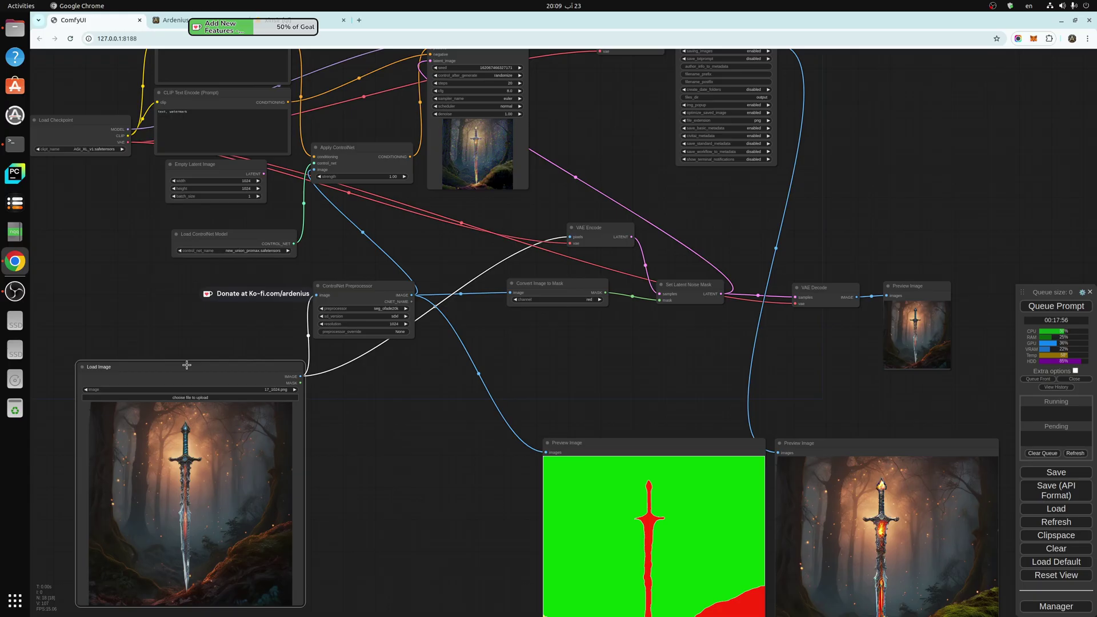
drag(357, 285, 376, 284)
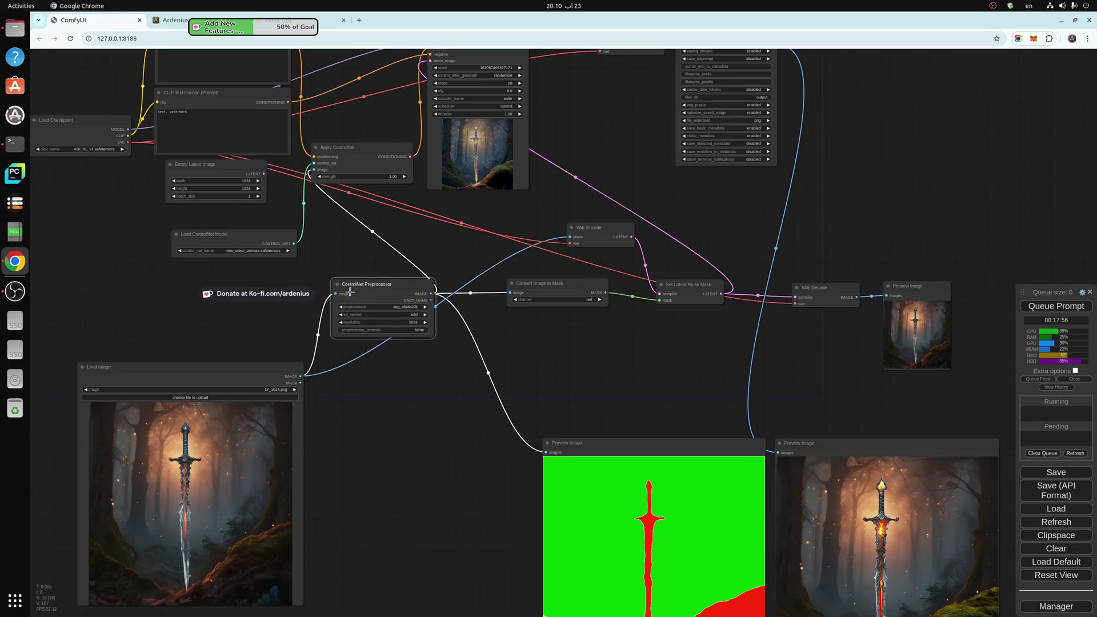
Set the ControlNet Preprocessor to seg_ofade20k with sd_version sdxl and resolution 1024
scroll(413, 318, up, 12)
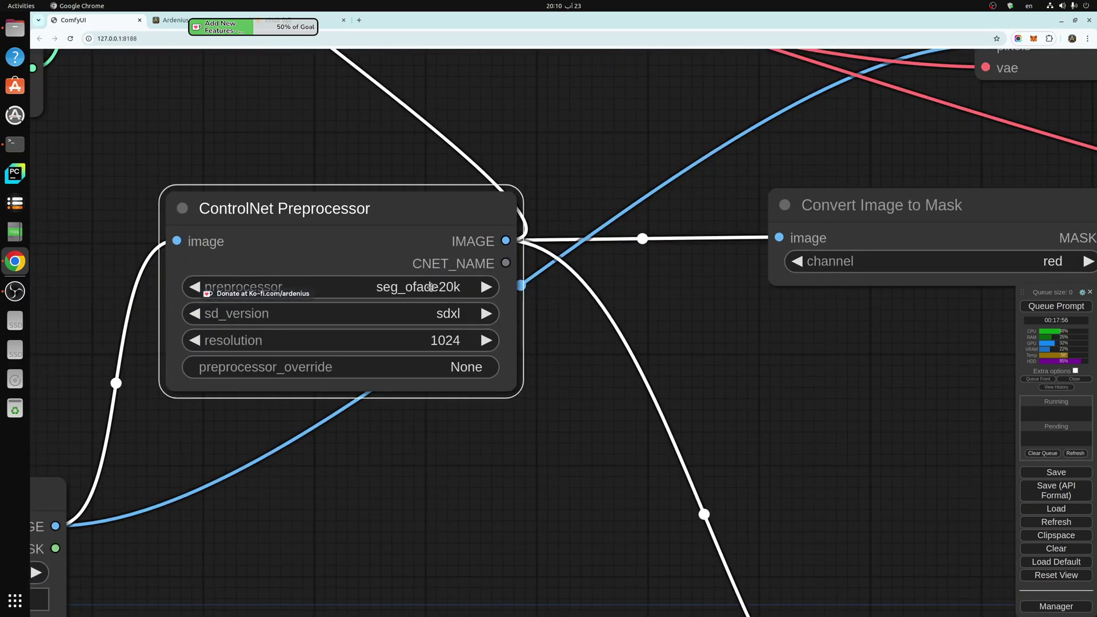
click(409, 287)
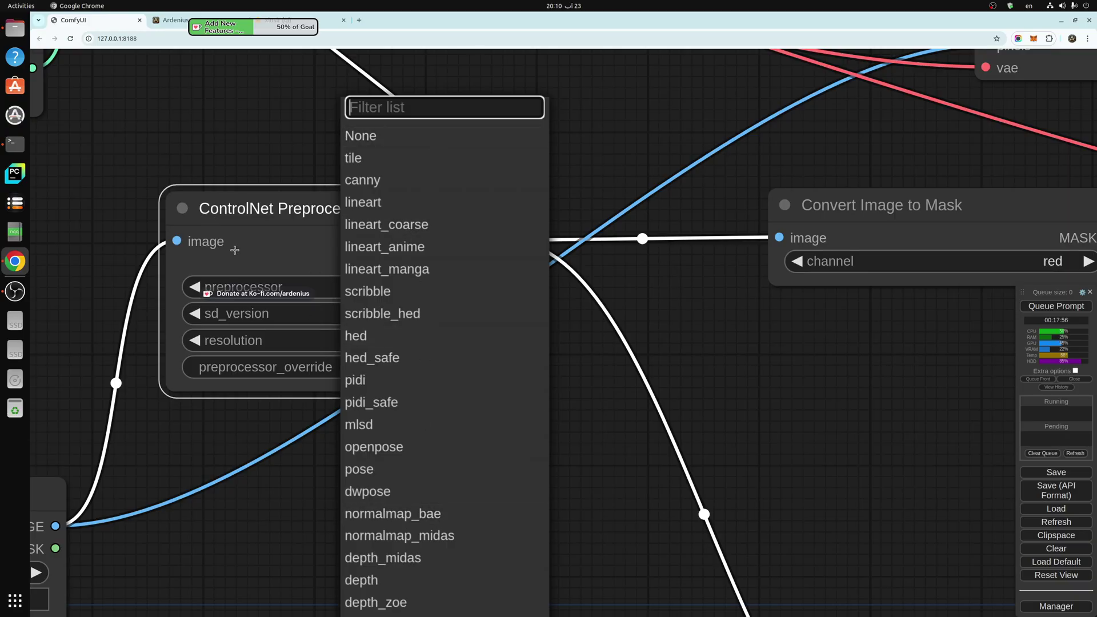
scroll(441, 568, up, 1)
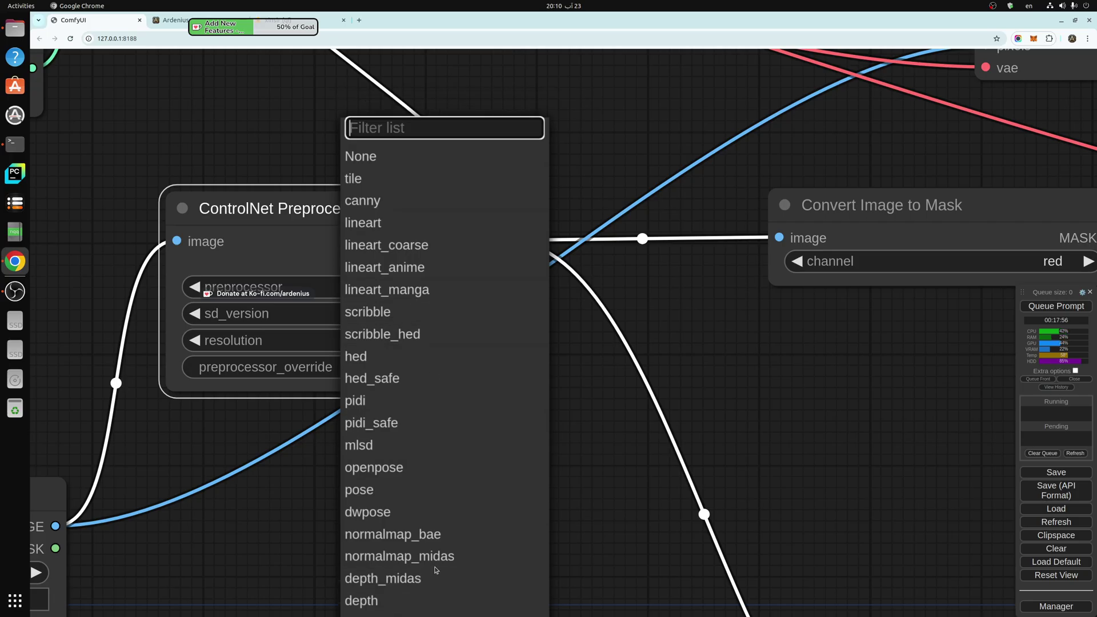
drag(607, 521, 597, 415)
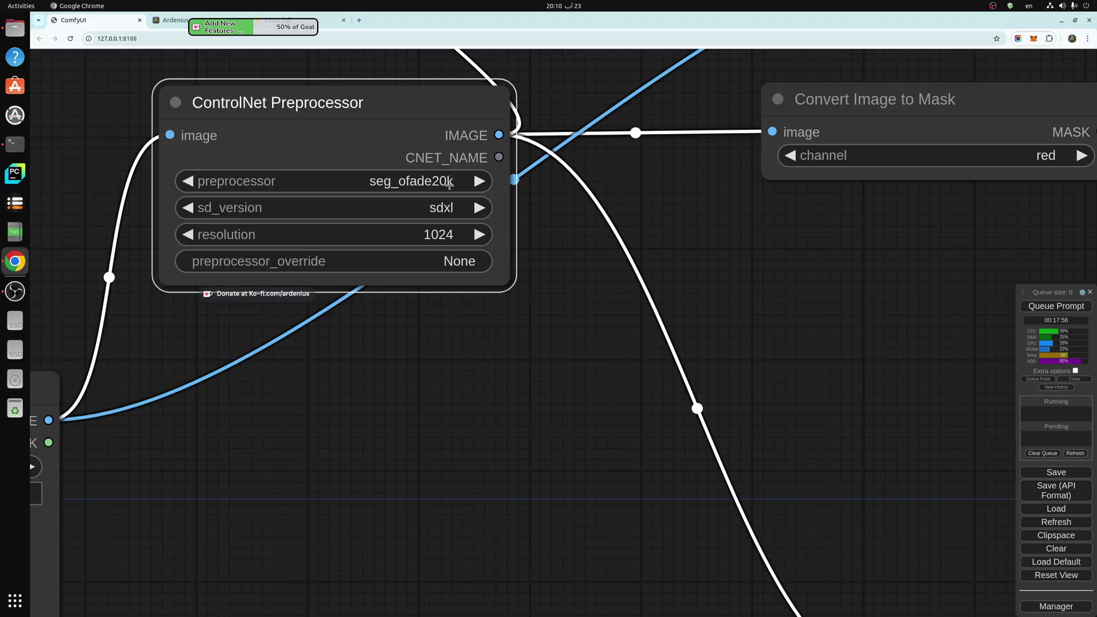
drag(506, 355, 489, 249)
click(451, 111)
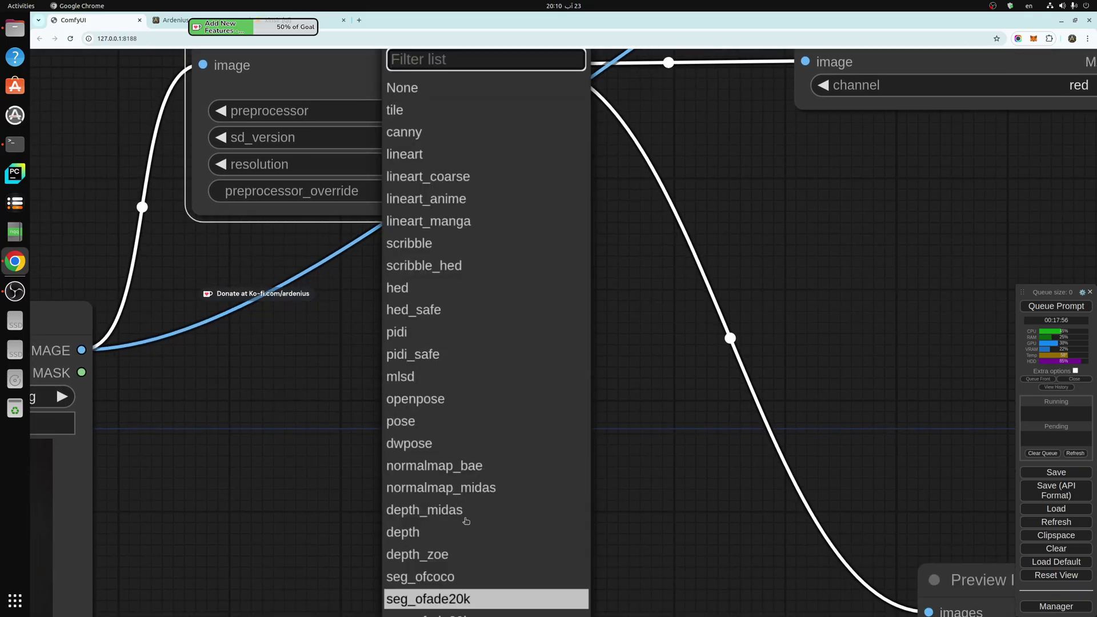
click(449, 600)
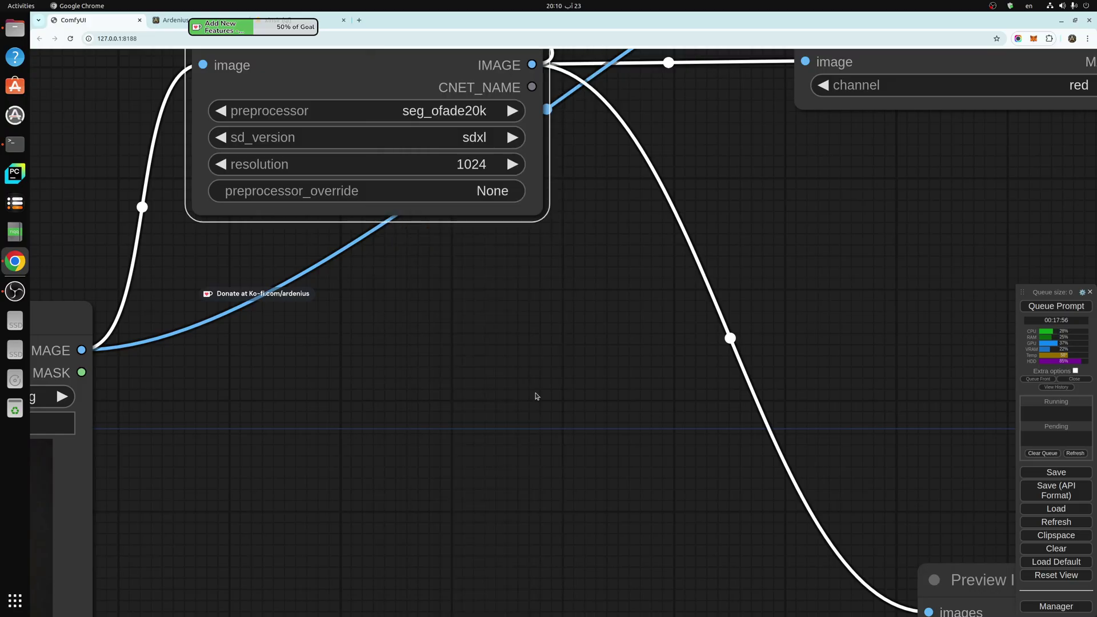
click(469, 137)
click(473, 146)
click(474, 165)
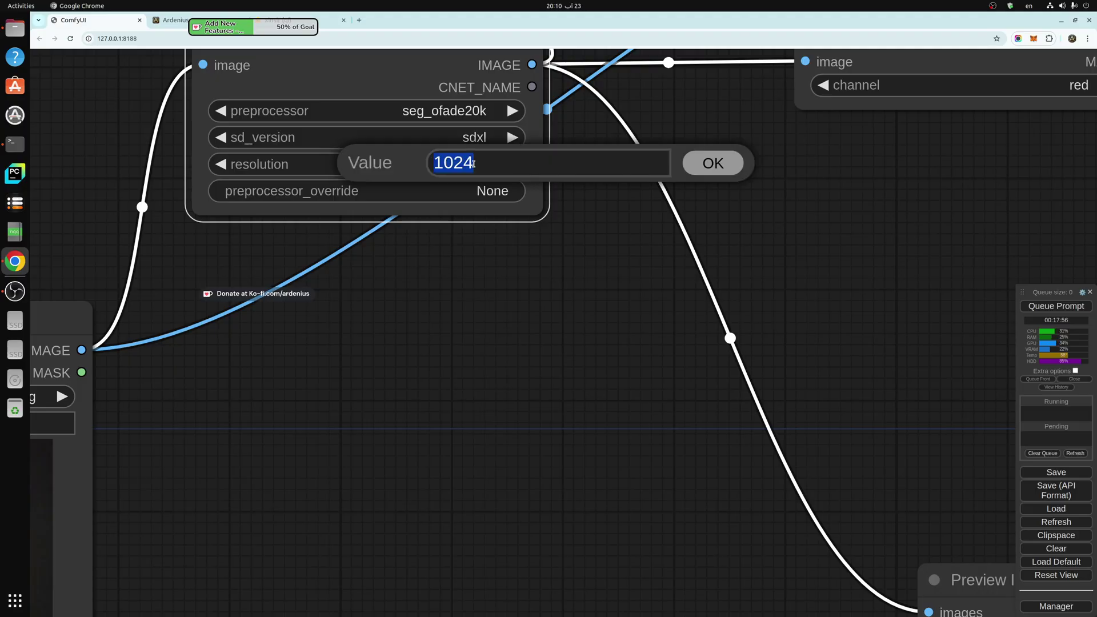
Confirm resolution 1024 and place the preprocessor and segmentation preview beside Load Image
click(713, 163)
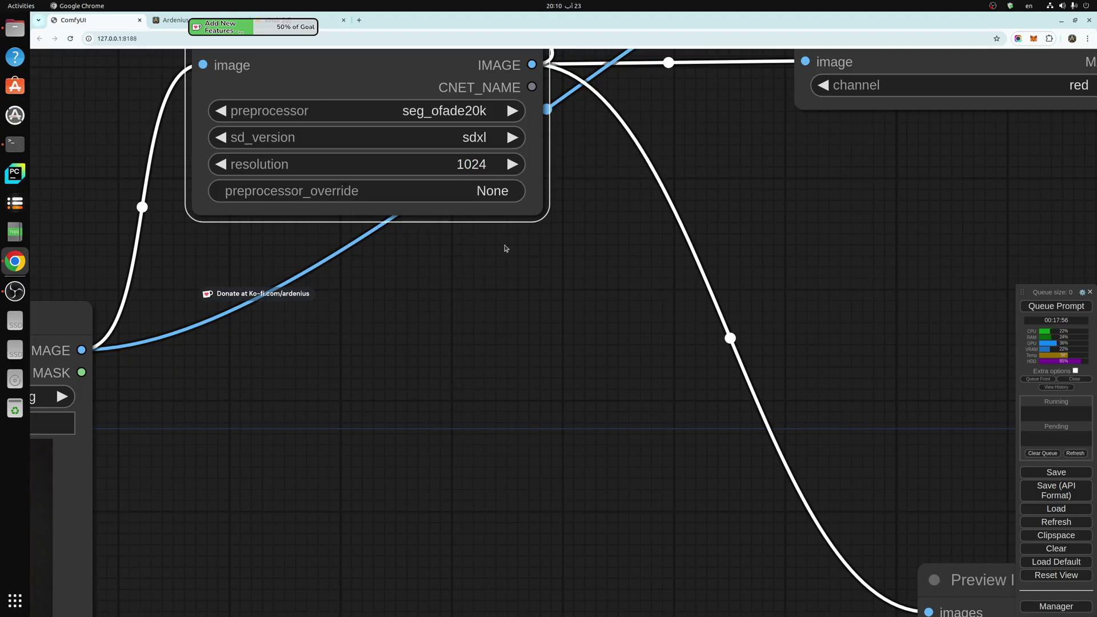
scroll(485, 366, down, 2)
scroll(472, 465, down, 8)
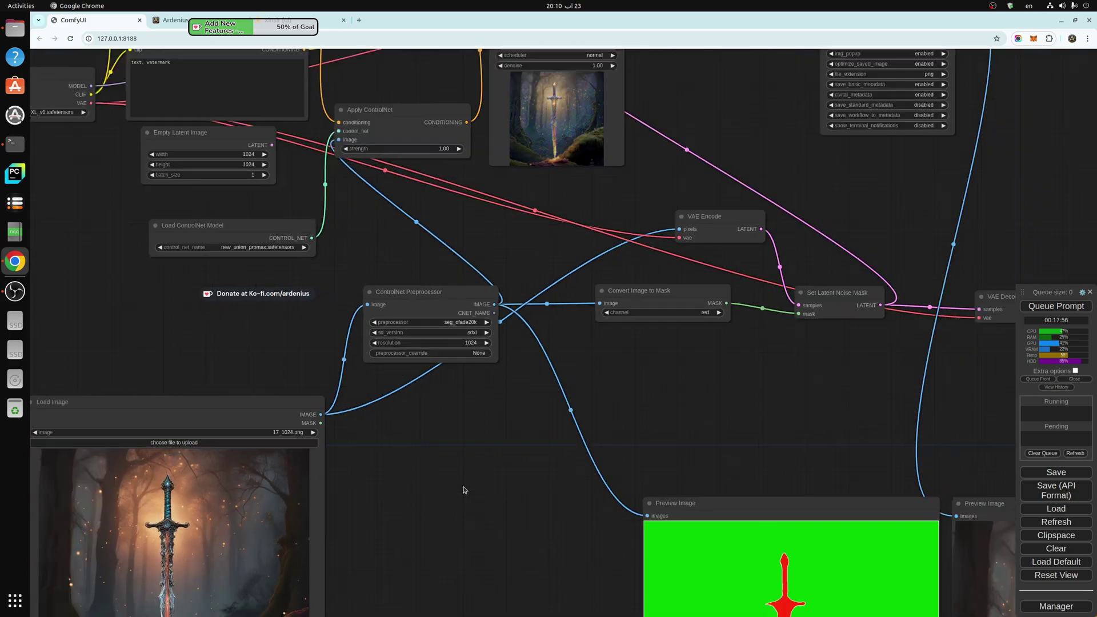
scroll(486, 451, right, 2)
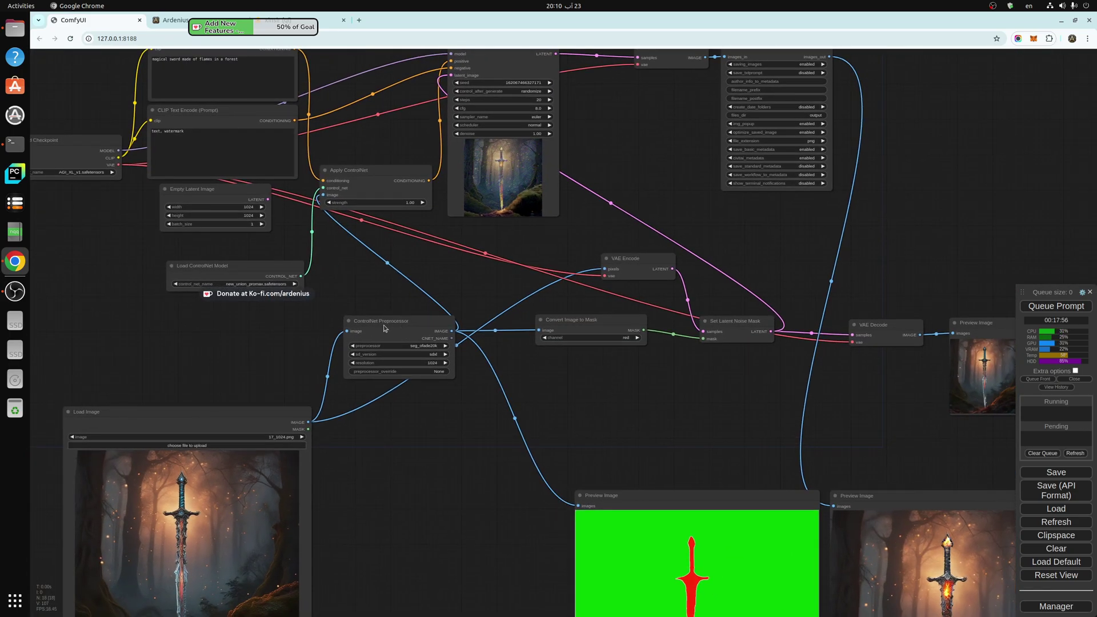
drag(388, 315, 412, 428)
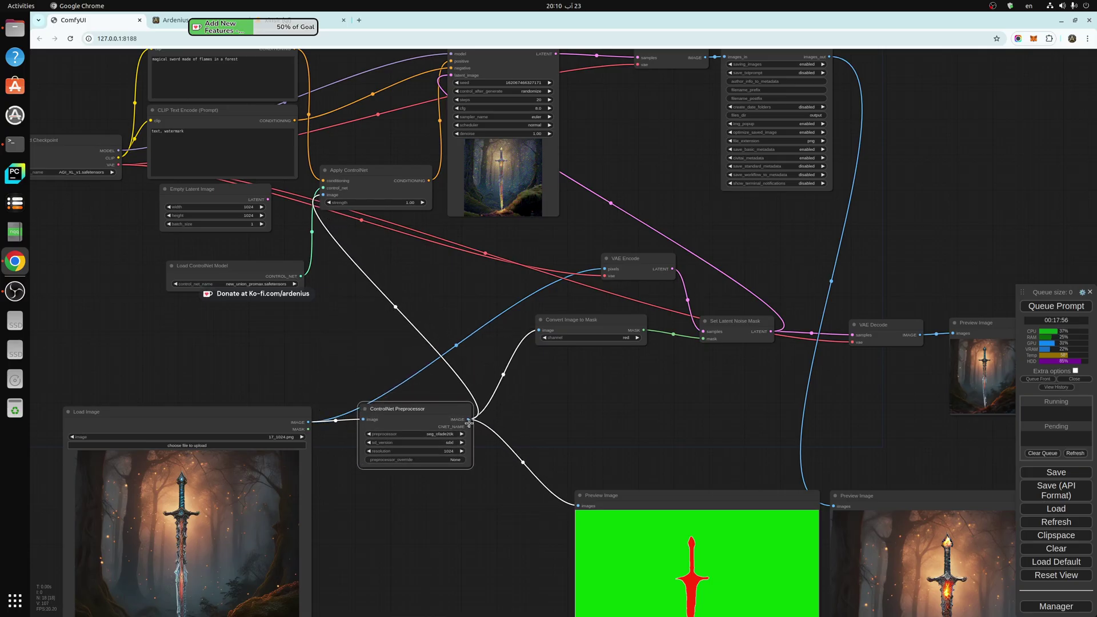
drag(628, 497, 571, 382)
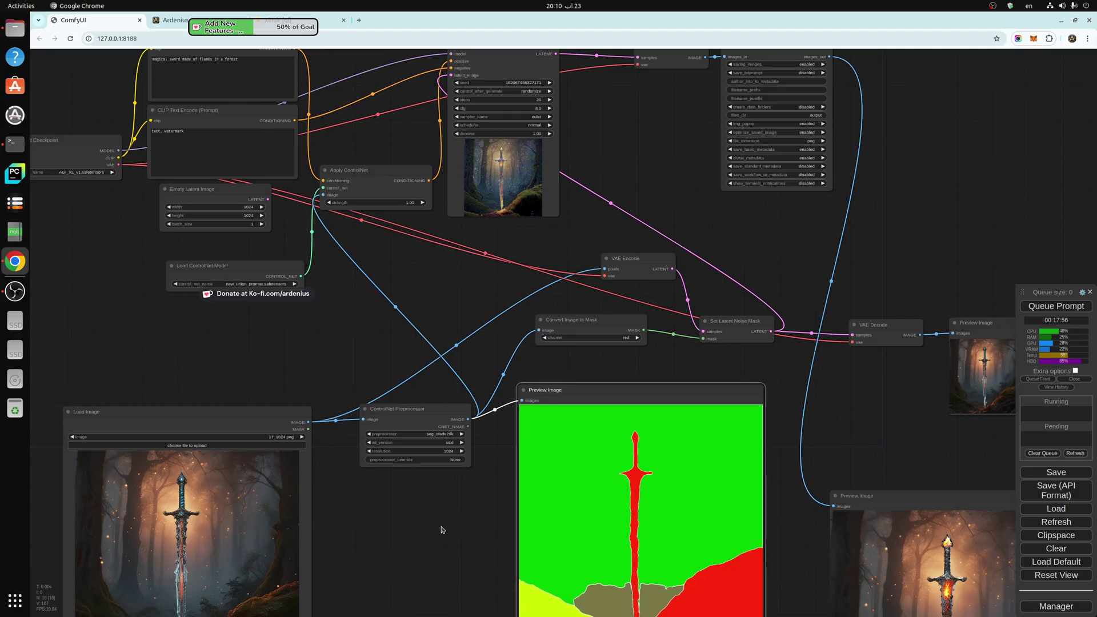
drag(441, 497, 442, 393)
click(409, 309)
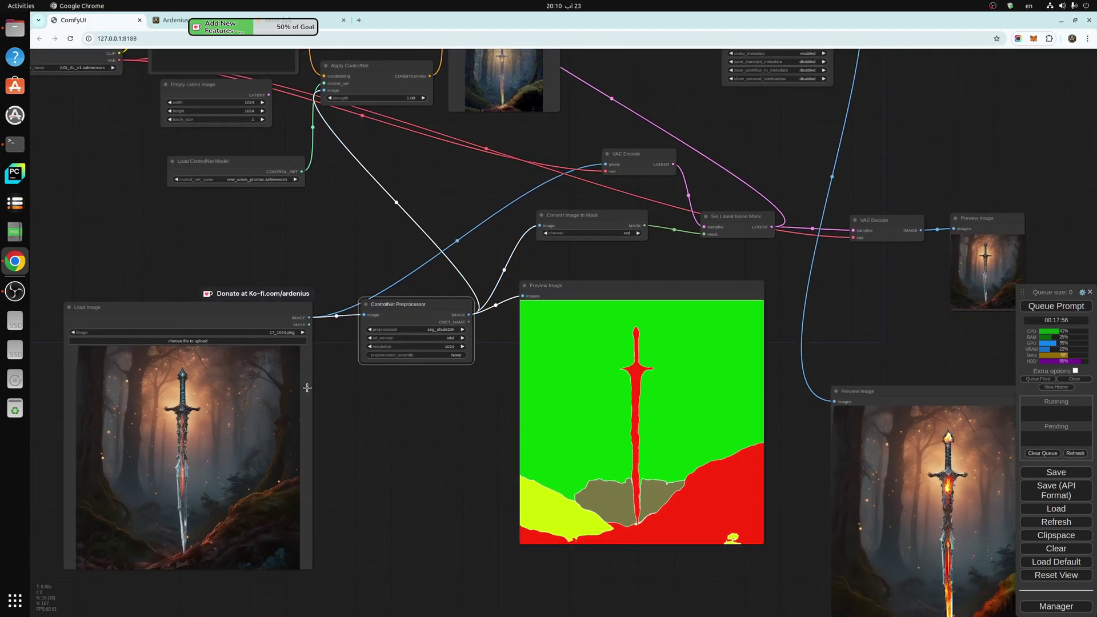
Lower the segmentation preview slightly and pan toward the Convert Image to Mask nodes
scroll(354, 472, up, 3)
drag(355, 472, 430, 402)
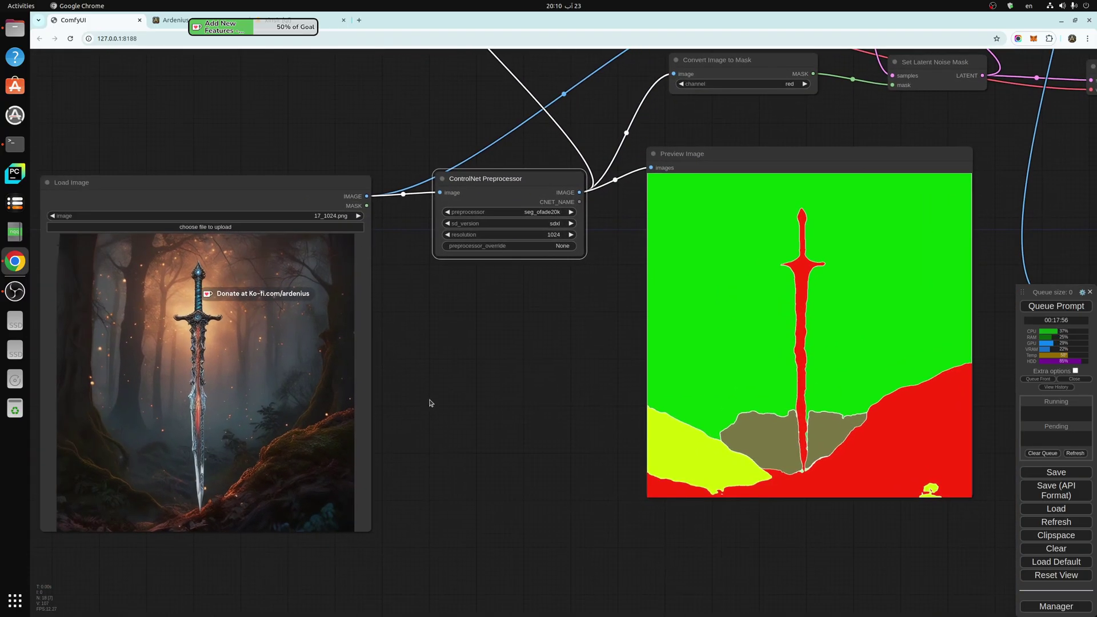
click(173, 327)
click(748, 316)
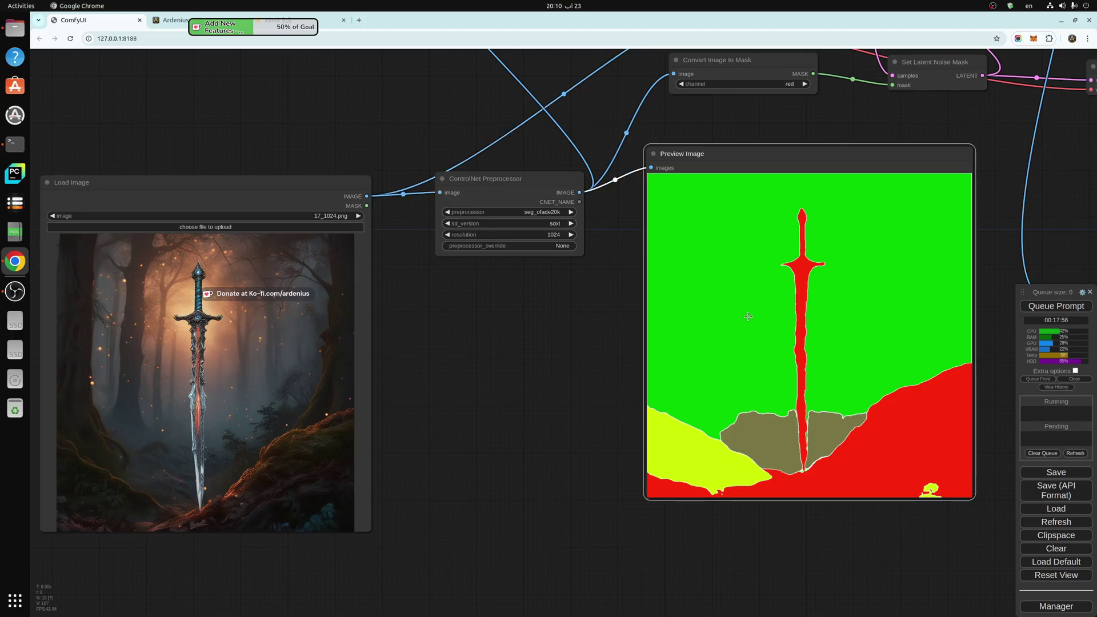
drag(740, 154, 734, 185)
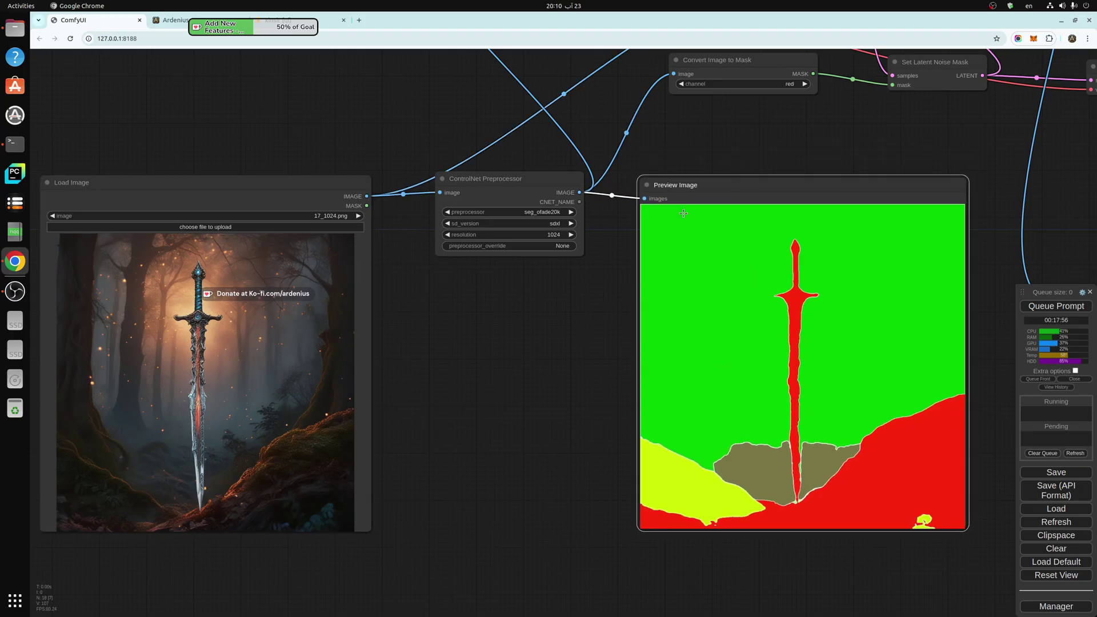
drag(576, 292, 372, 494)
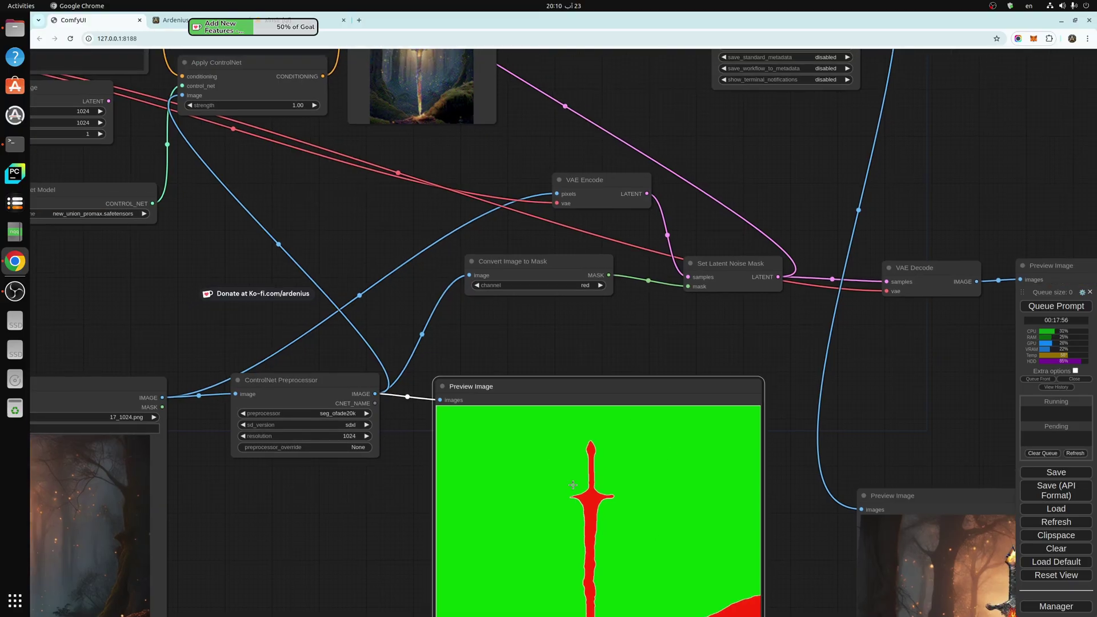
click(514, 264)
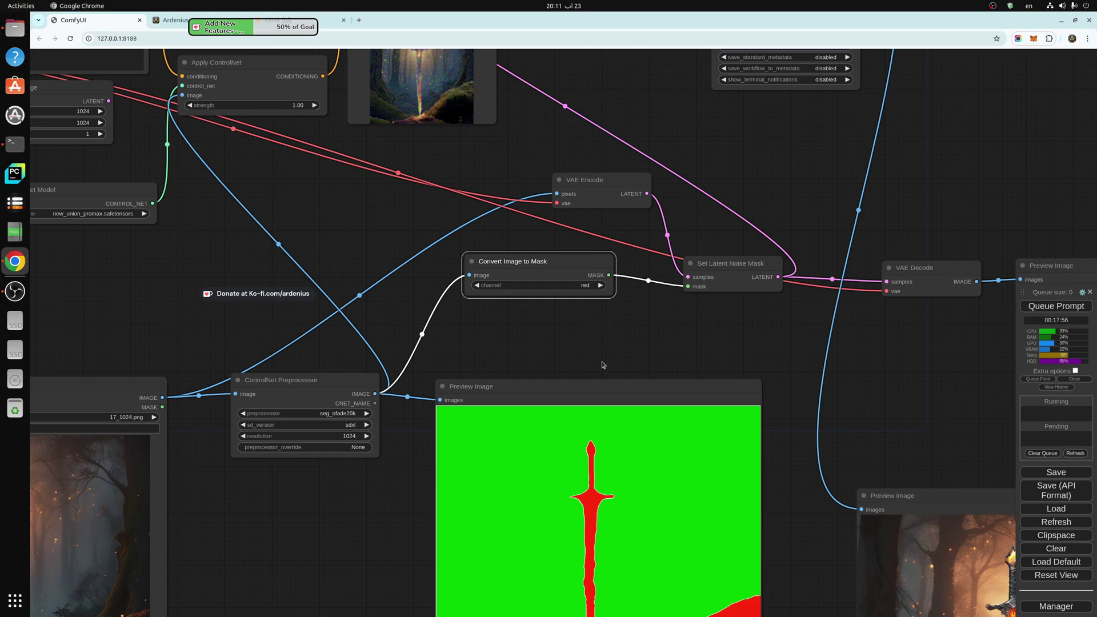
drag(602, 364, 469, 210)
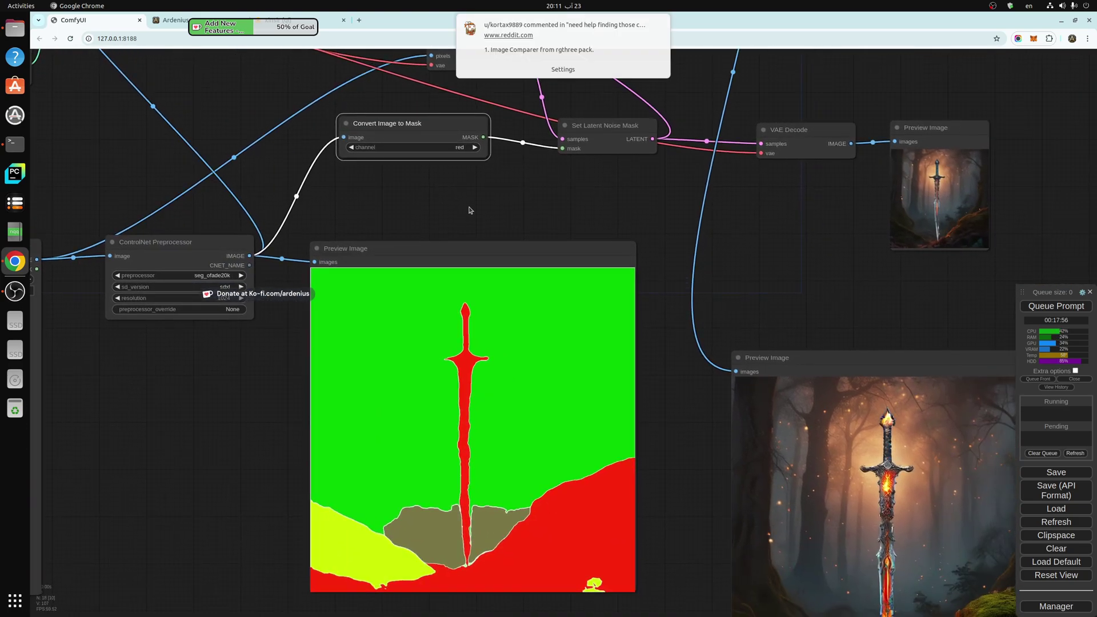
scroll(469, 211, up, 1)
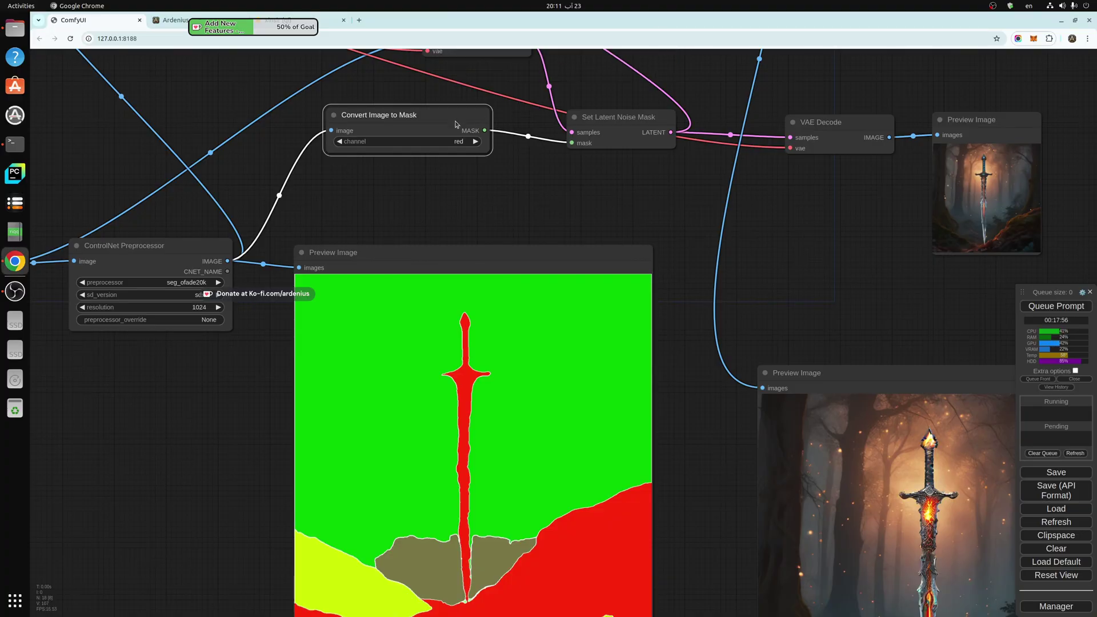
click(475, 142)
click(475, 142)
drag(499, 214, 486, 162)
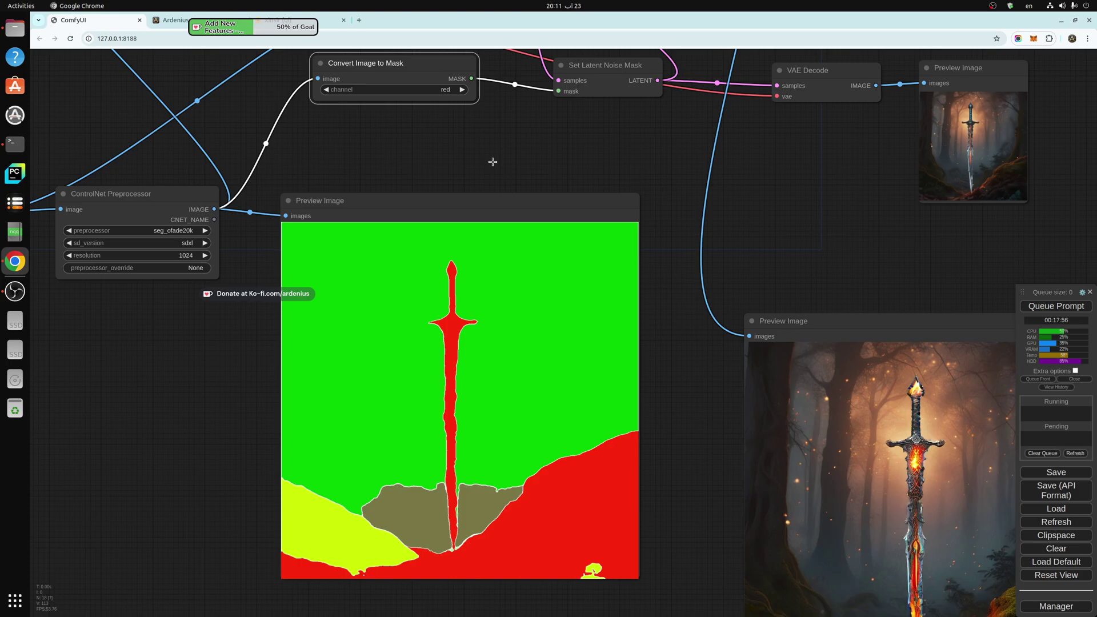
Shift the VAE Encode node left above the Set Latent Noise Mask node
drag(491, 166, 457, 386)
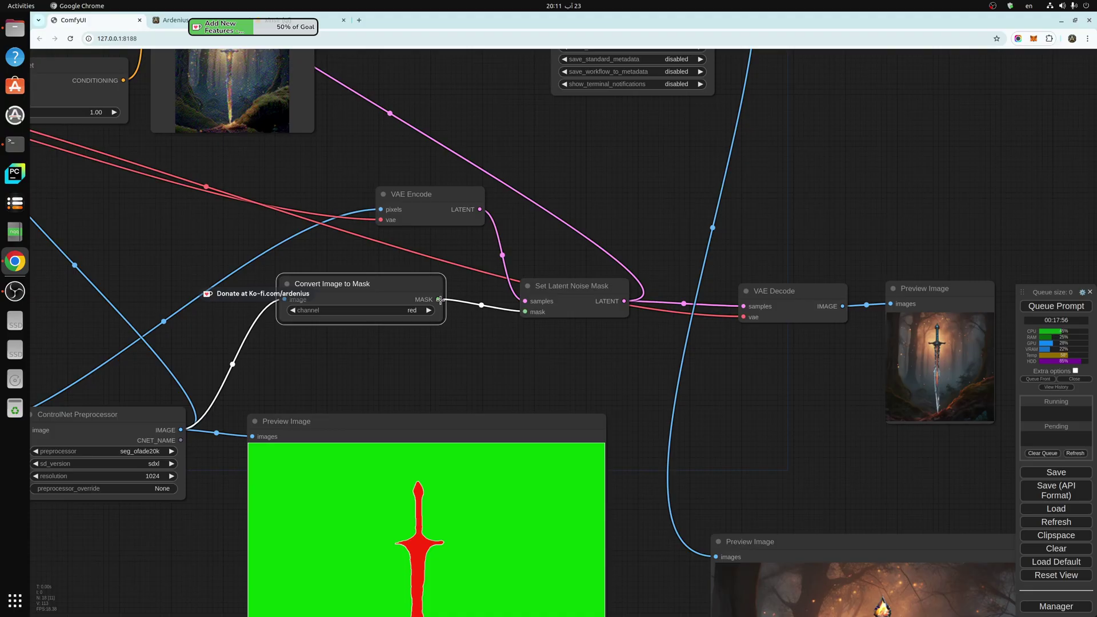
click(560, 284)
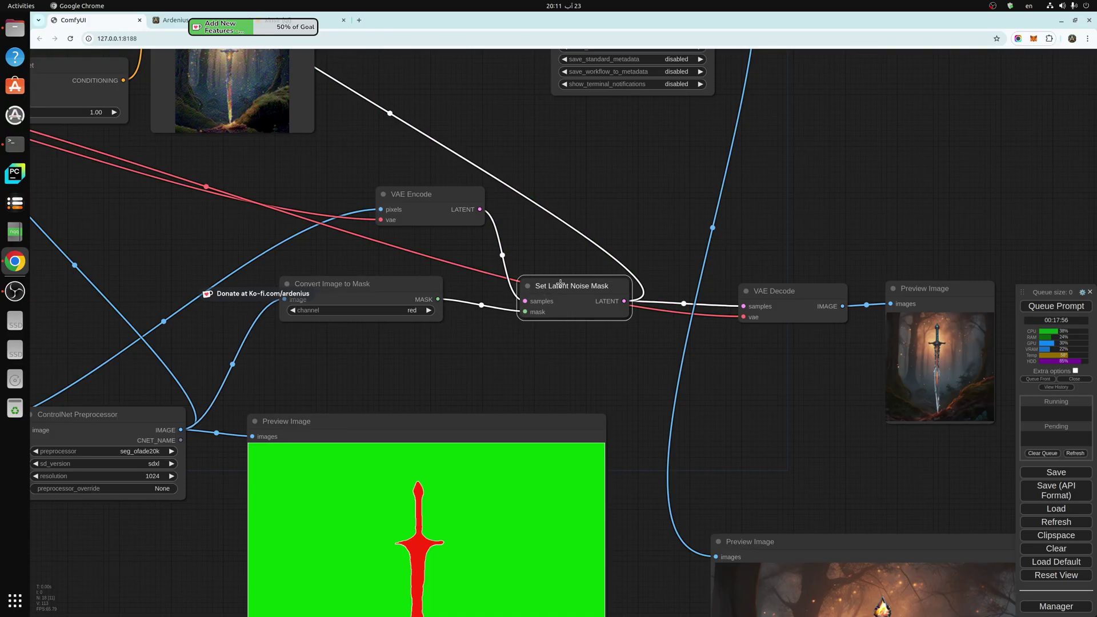
click(419, 197)
drag(418, 197, 411, 195)
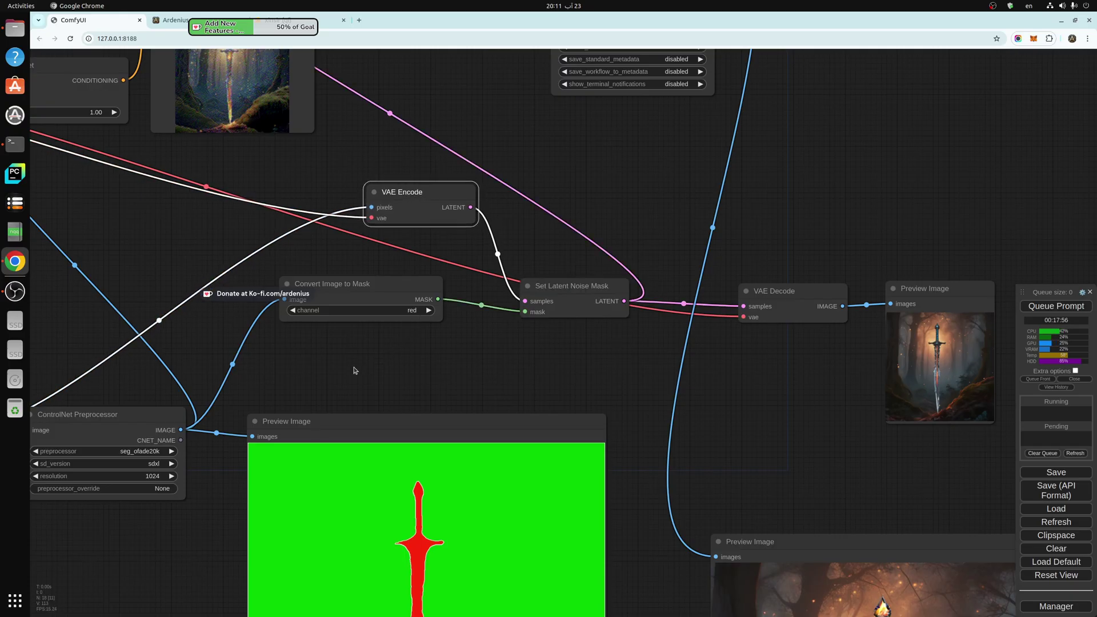
drag(354, 370, 645, 342)
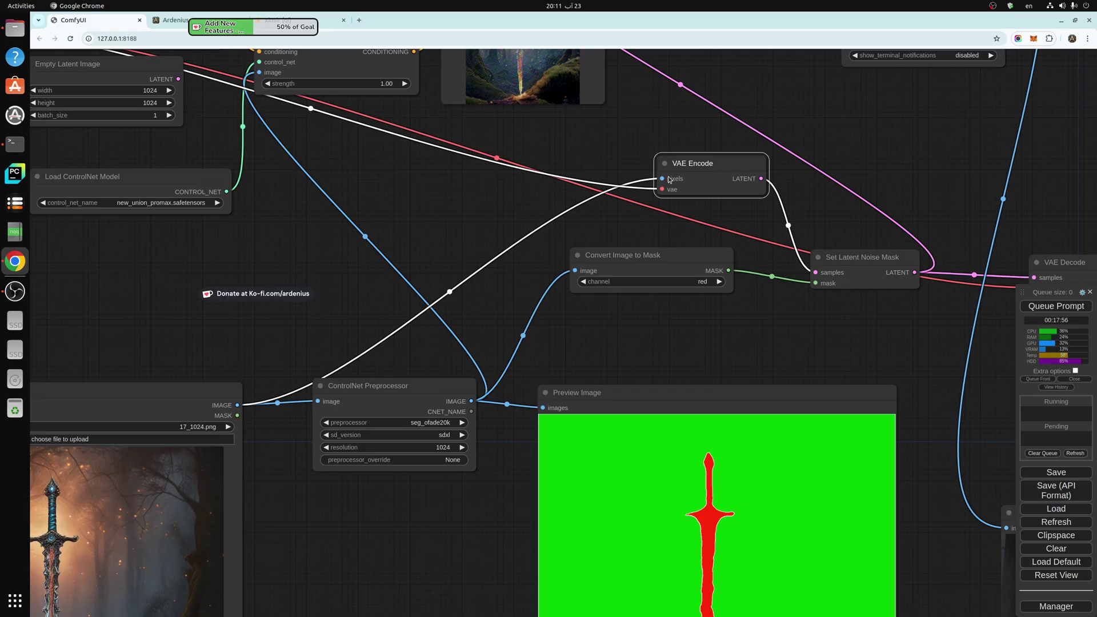
drag(670, 179, 634, 176)
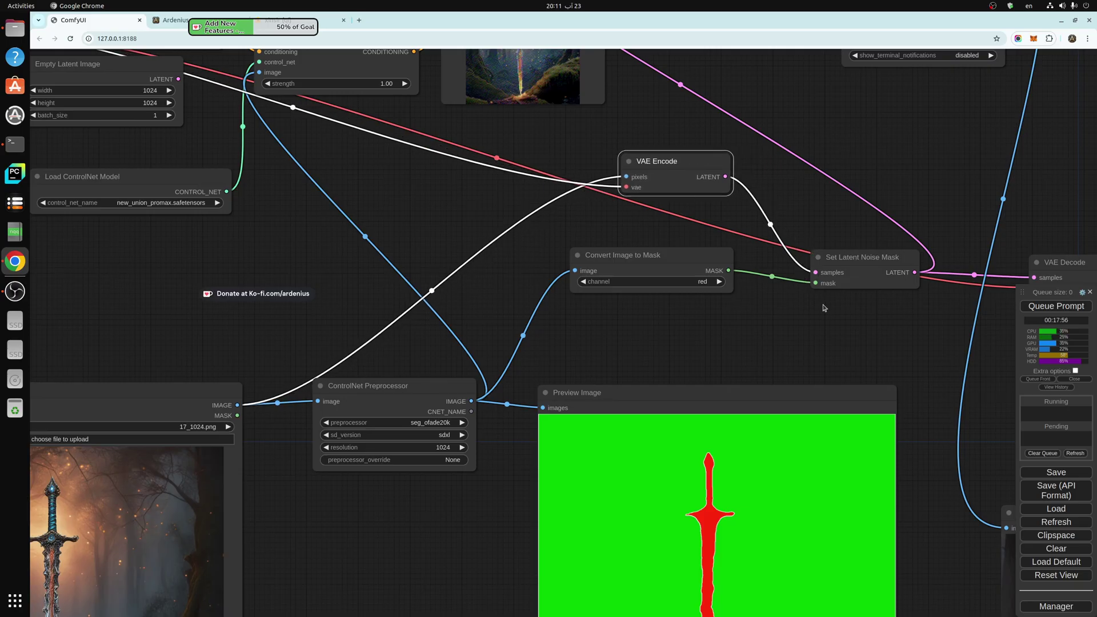
Line up Set Latent Noise Mask, VAE Decode and the result Preview Image
drag(828, 320, 482, 317)
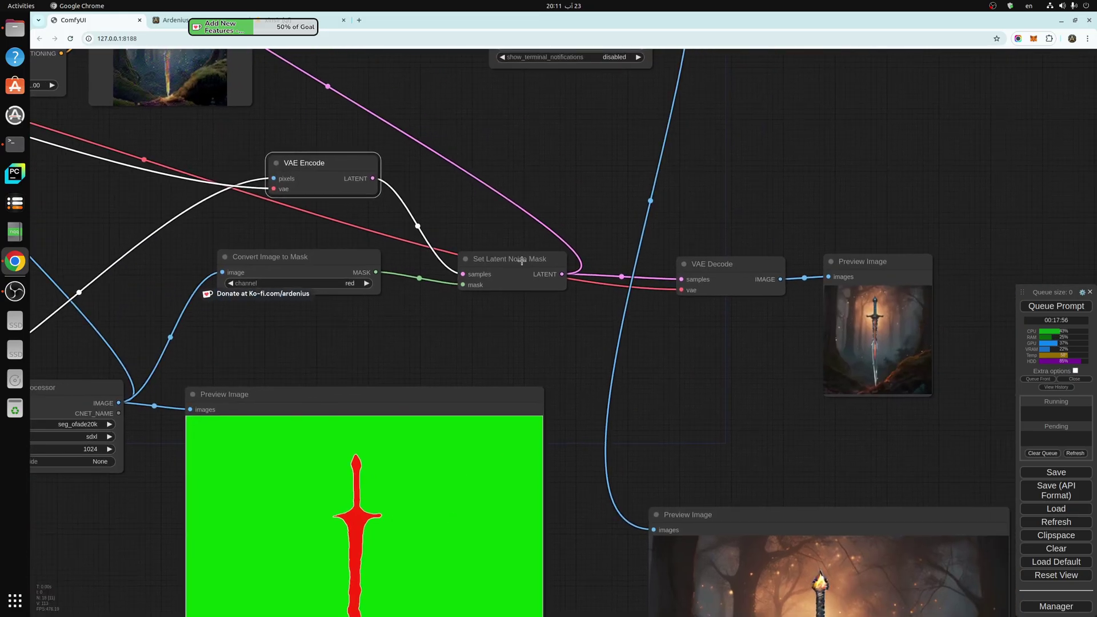
scroll(523, 293, up, 2)
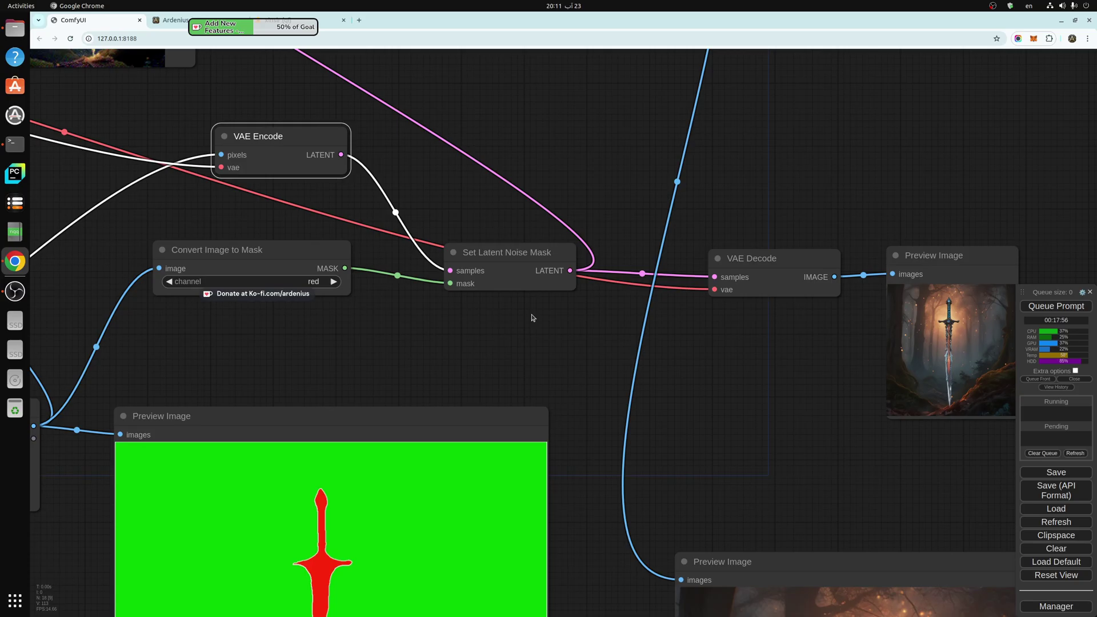
drag(530, 259, 509, 268)
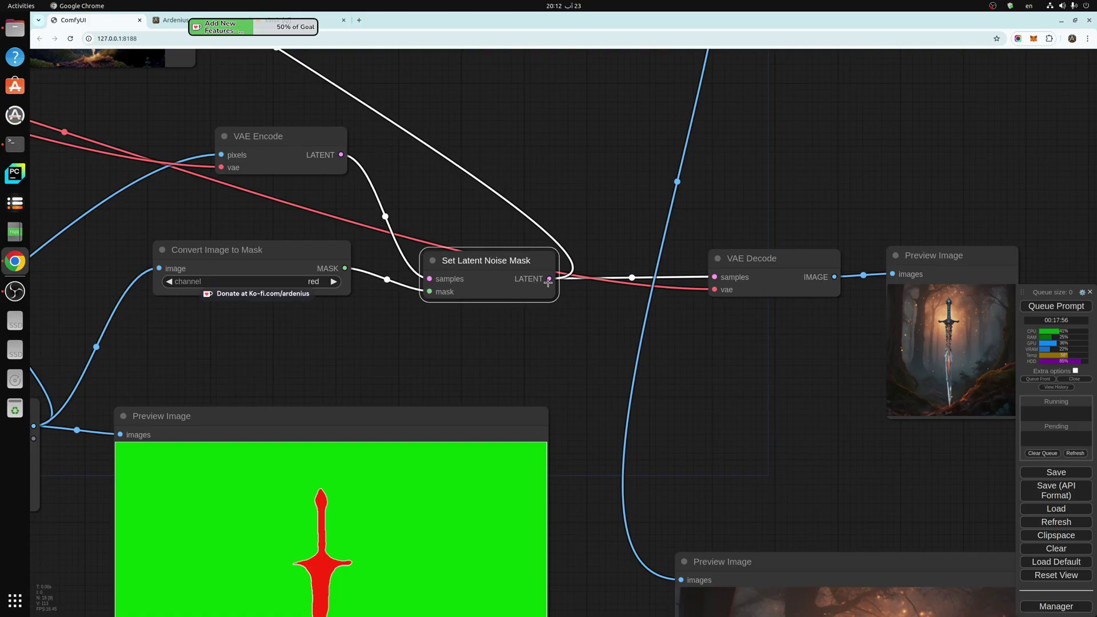
scroll(487, 377, down, 5)
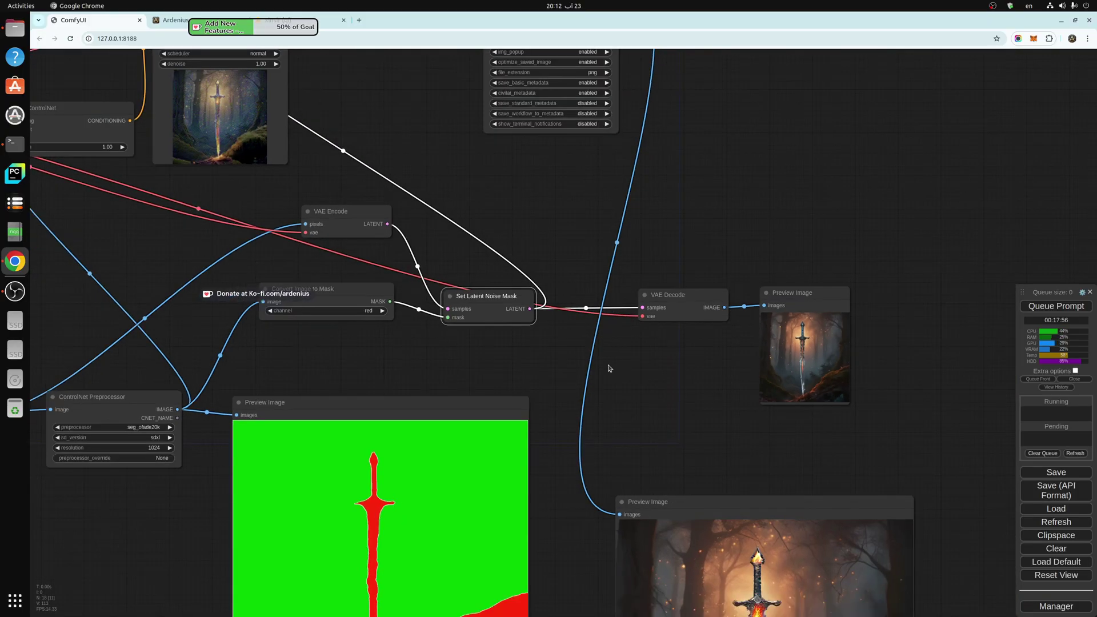
click(816, 286)
drag(816, 286, 807, 291)
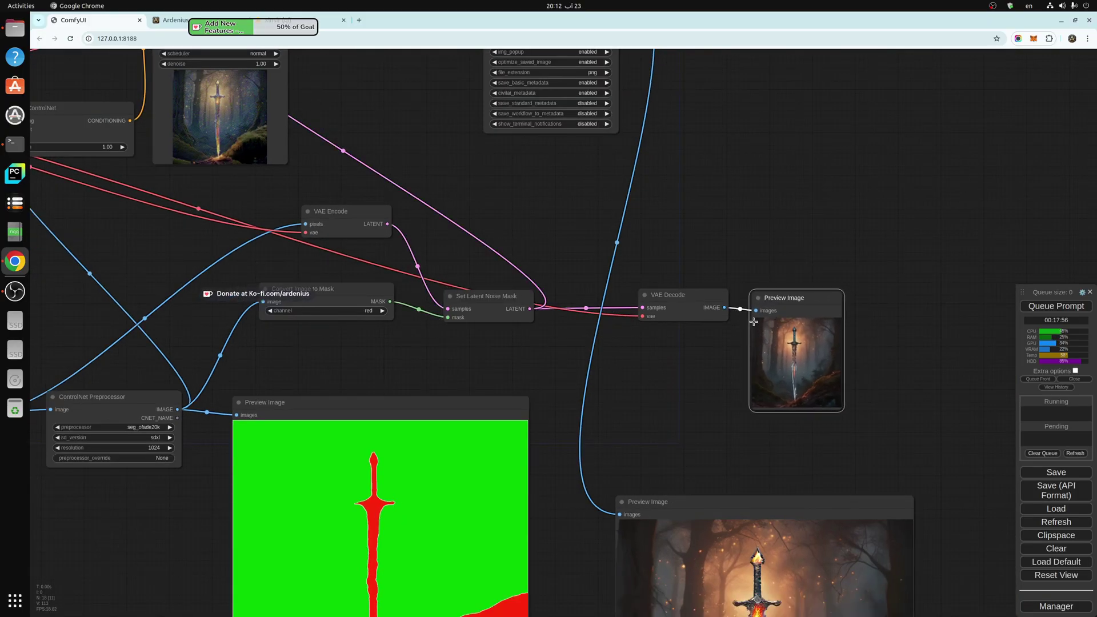
click(670, 307)
click(786, 312)
Drag the post-KSampler VAE Decode node left, closer to the sampler and ahead of CPlus Save Image
scroll(481, 183, down, 5)
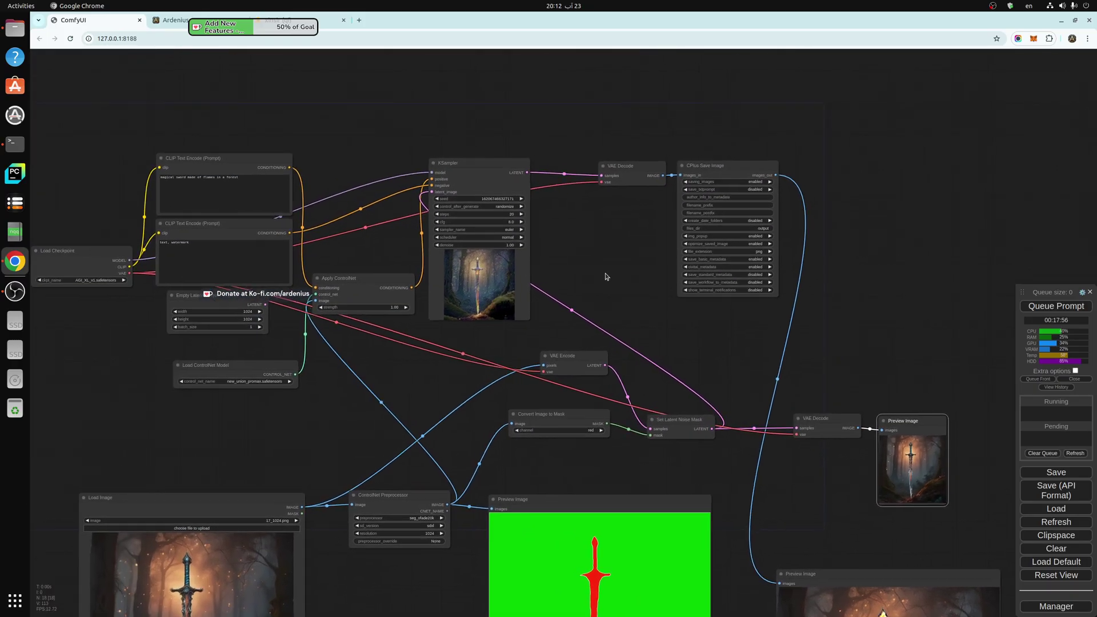
drag(606, 277, 602, 275)
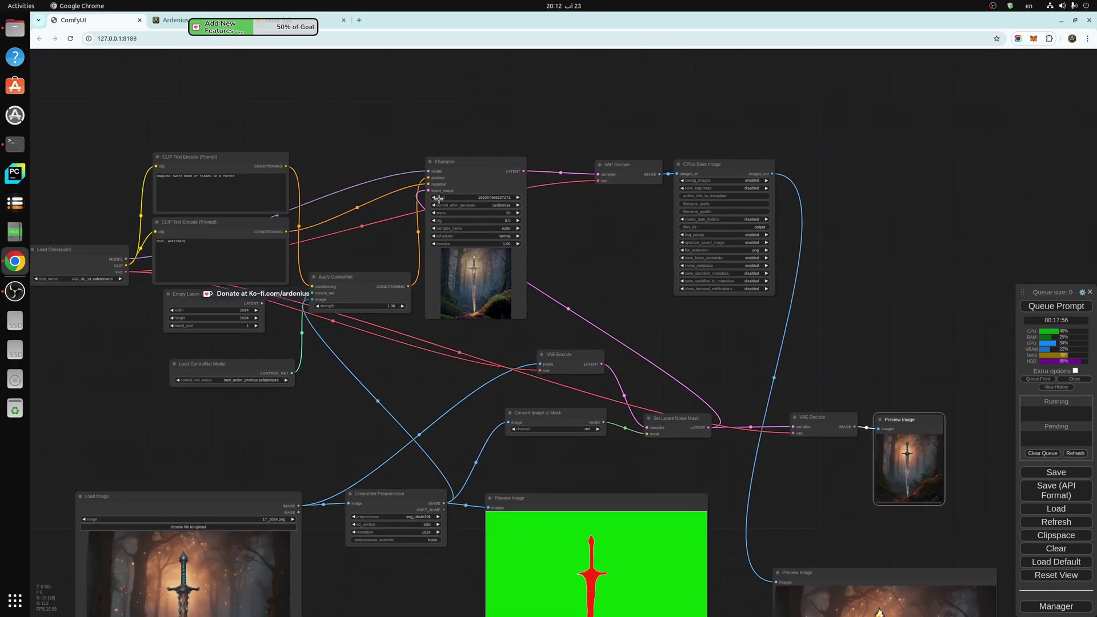
click(457, 161)
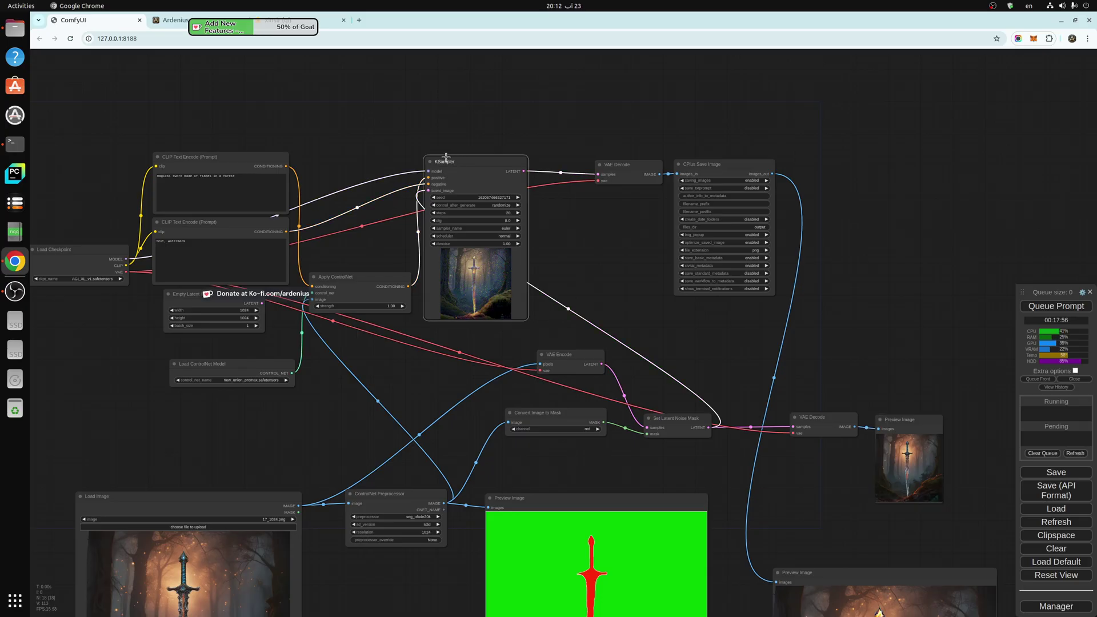
scroll(446, 157, up, 7)
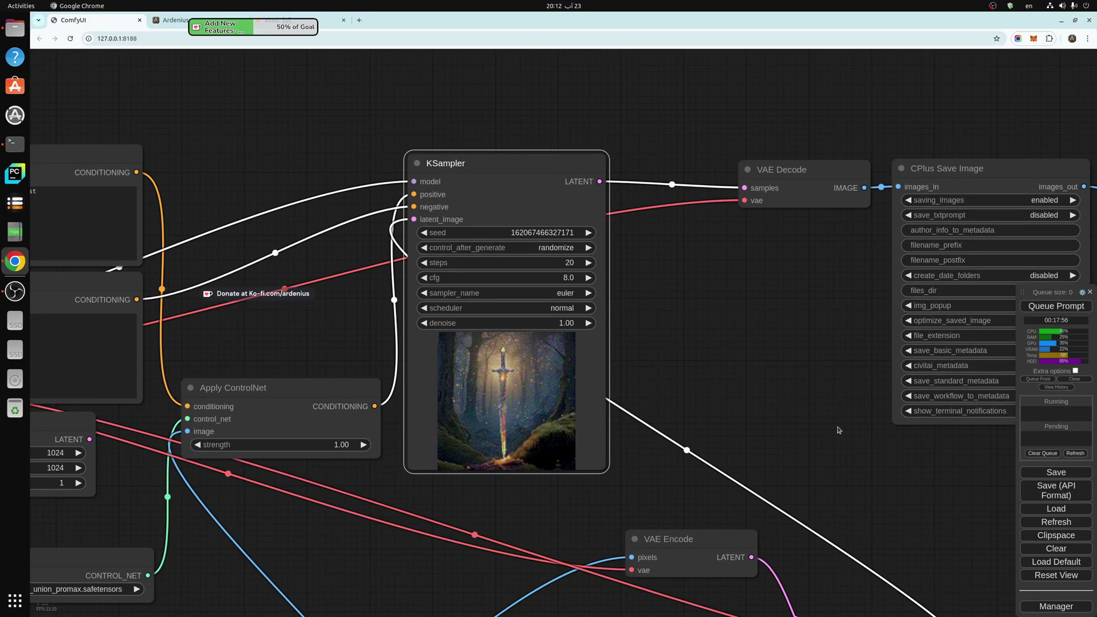
drag(856, 467, 380, 220)
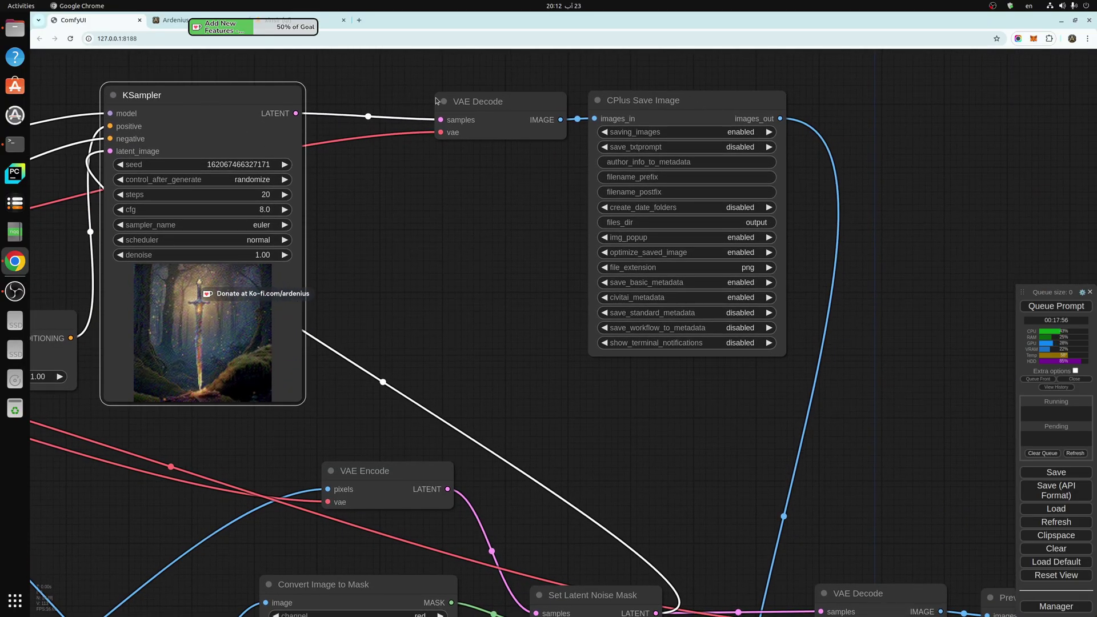
click(491, 99)
drag(491, 99, 437, 99)
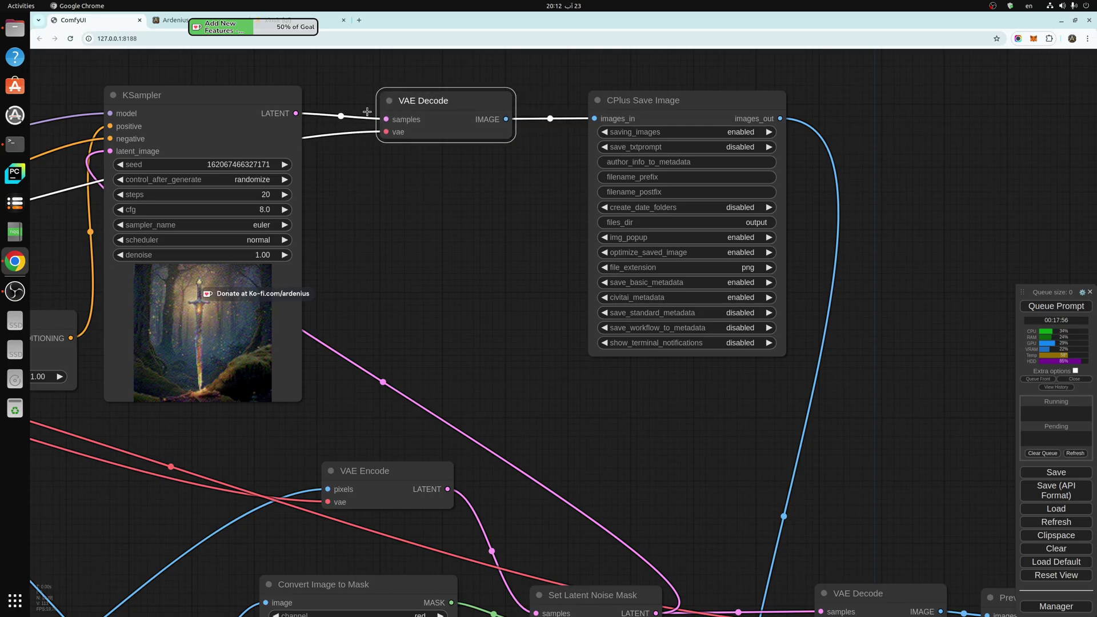
Change CPlus Save Image's files_dir to output/seg-video and pan back to the mask nodes
click(662, 107)
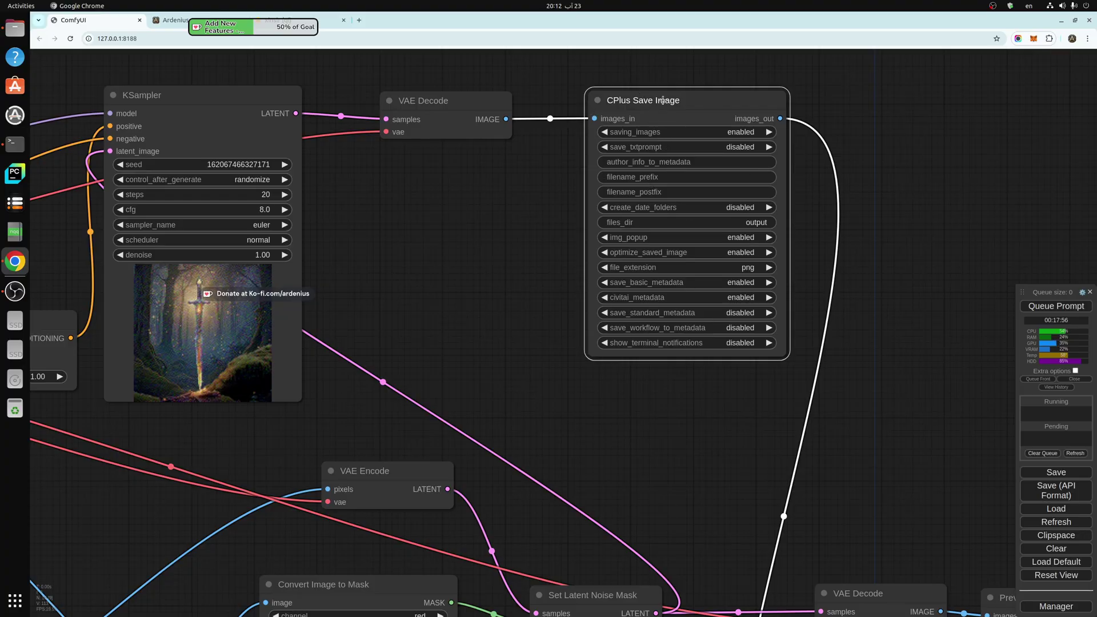
click(760, 222)
click(831, 219)
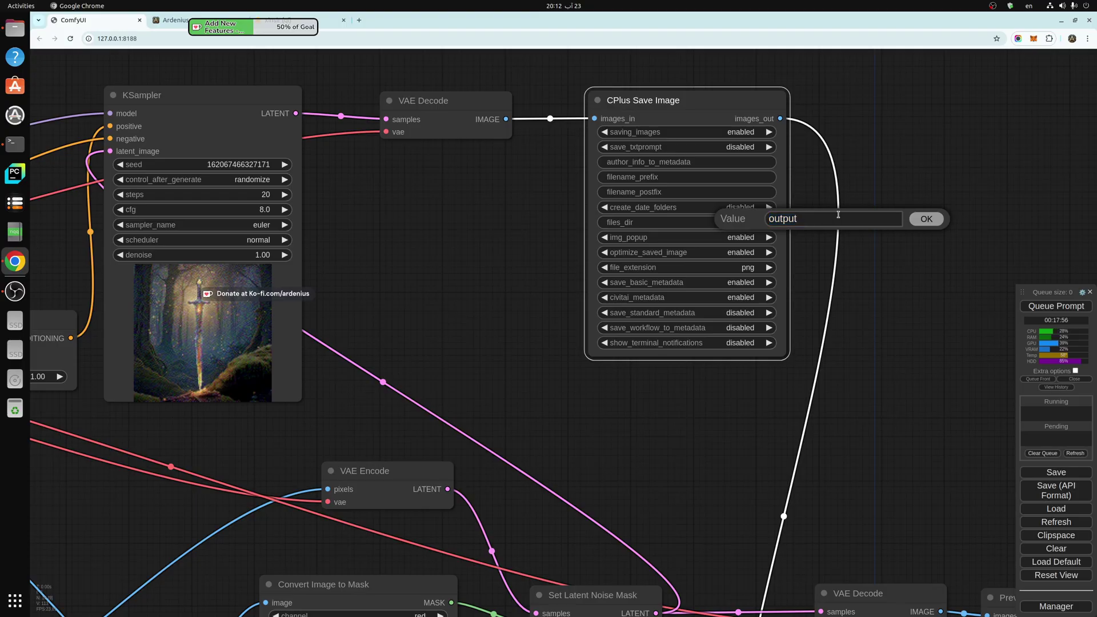
text(/seg-video)
key(Return)
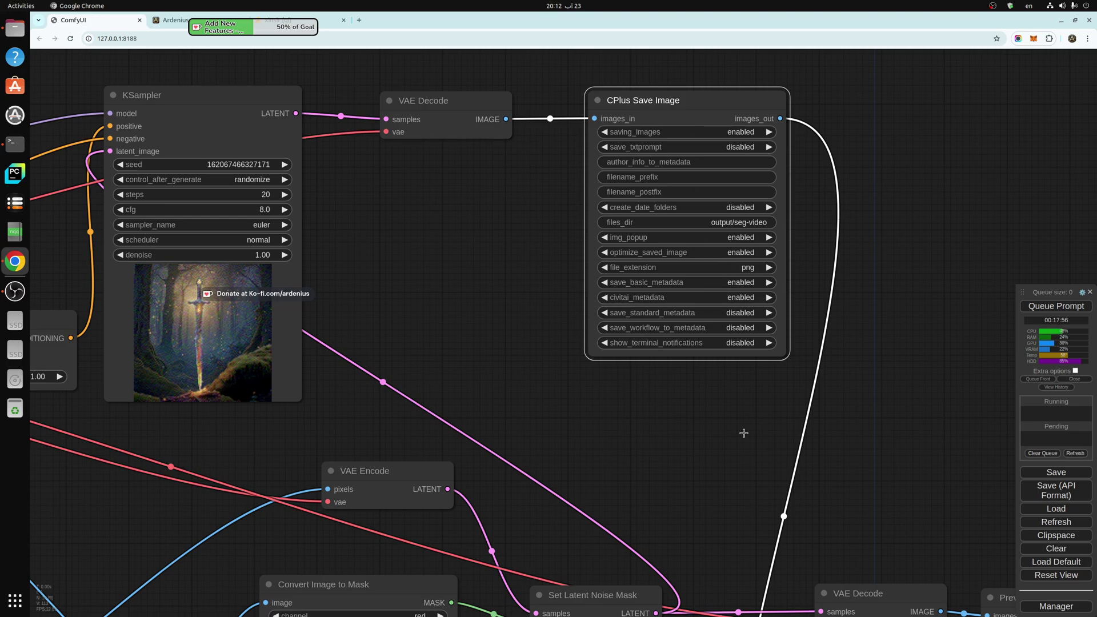
drag(702, 480, 440, 162)
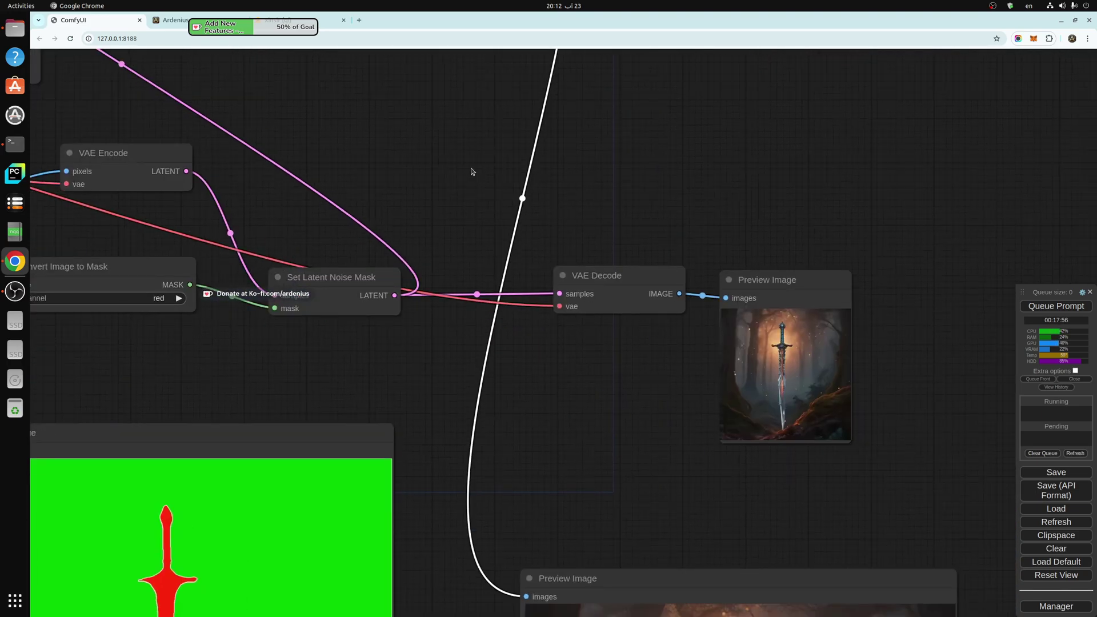
scroll(497, 181, down, 2)
drag(599, 417, 592, 128)
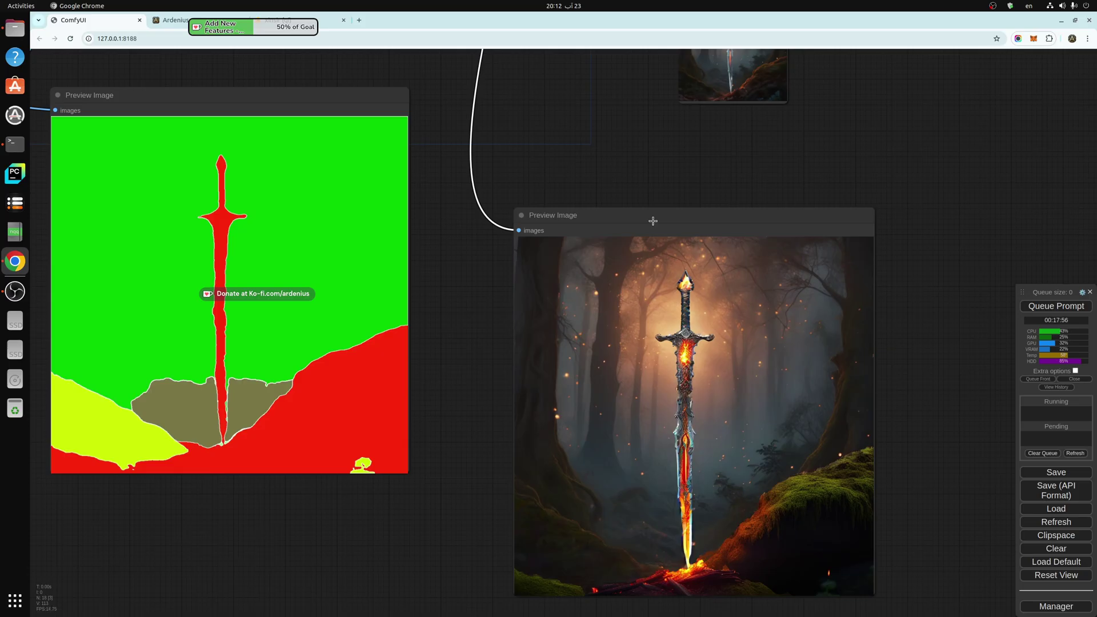
Place the regenerated sword preview beside the segmentation map
drag(654, 217, 622, 257)
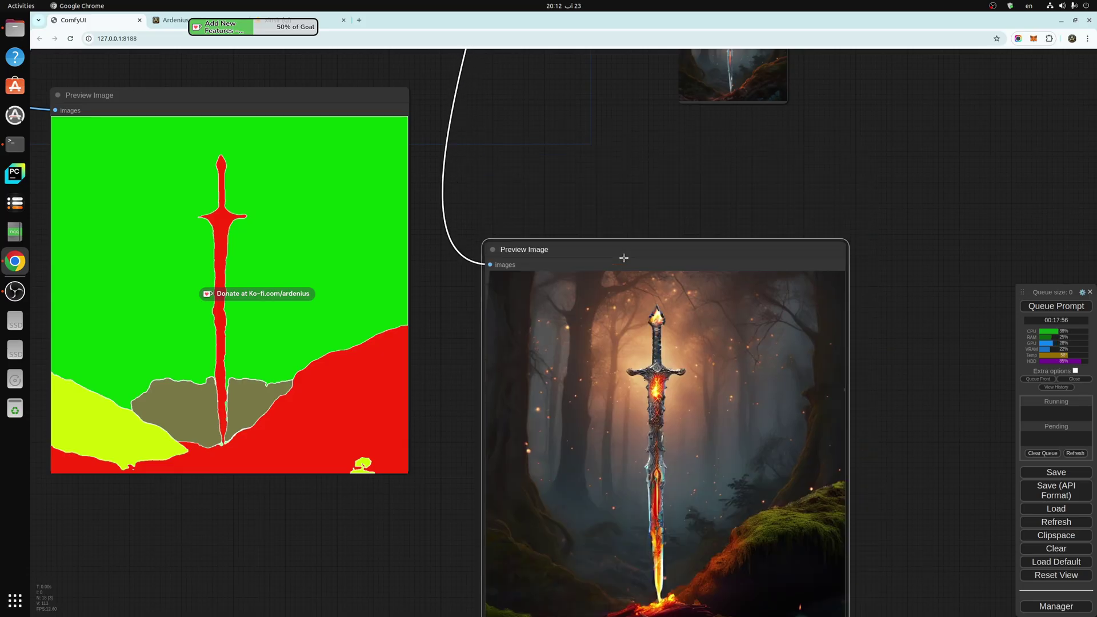
drag(629, 186, 669, 426)
drag(629, 144, 638, 338)
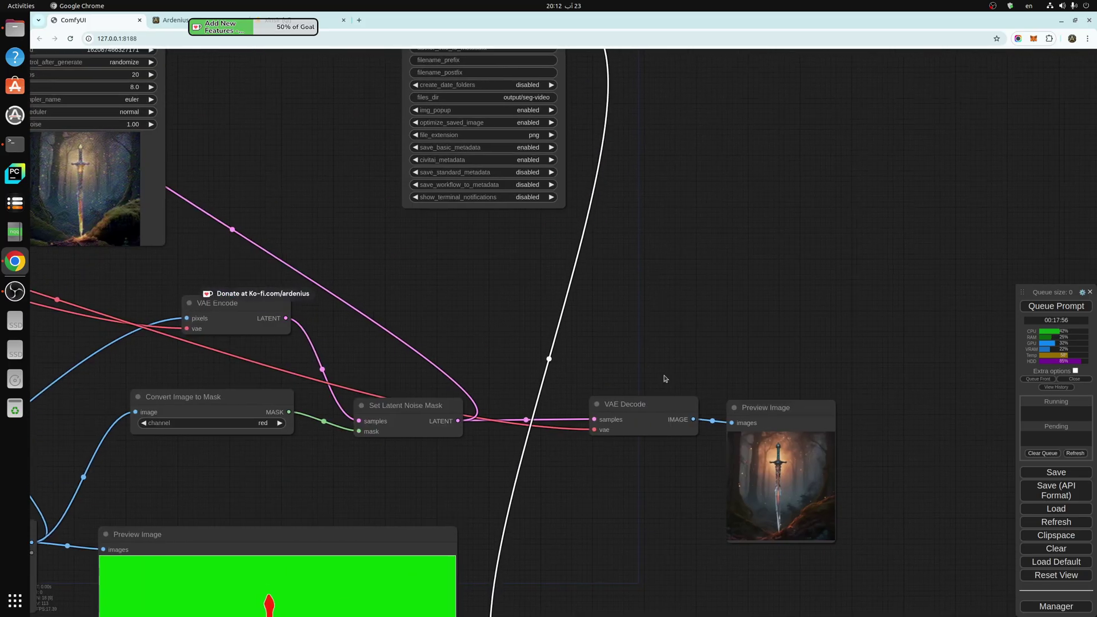
drag(661, 379, 652, 556)
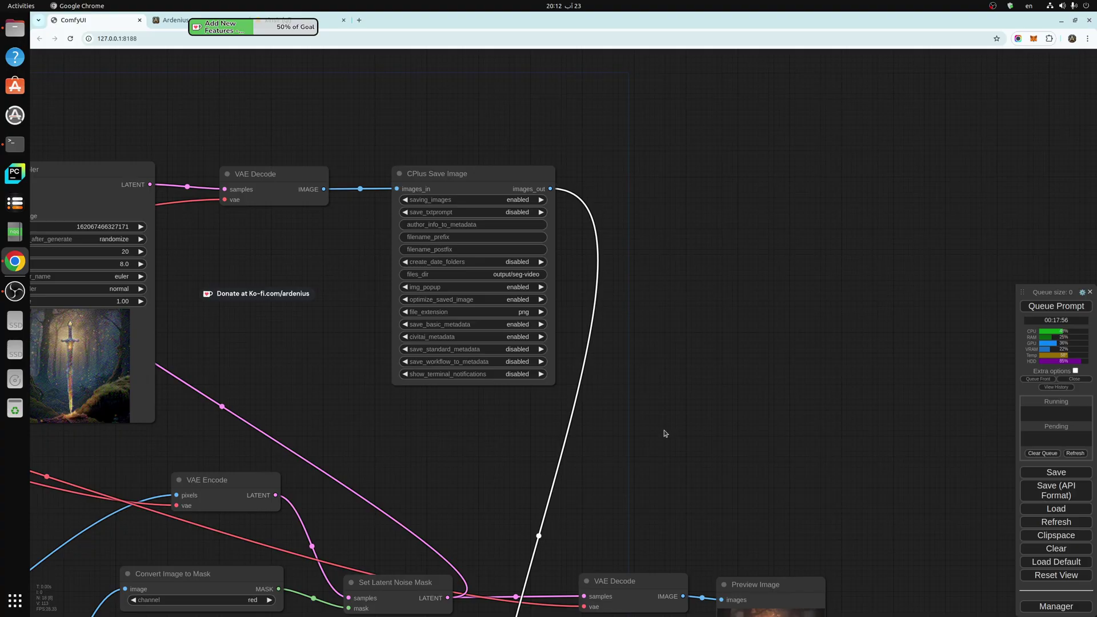
scroll(675, 506, down, 7)
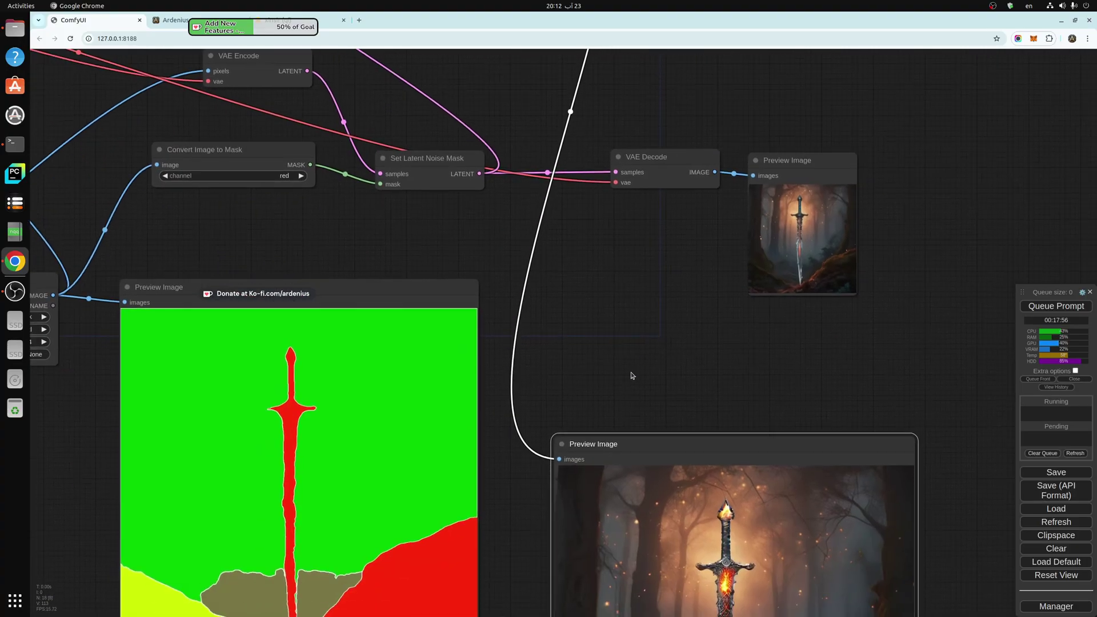
scroll(693, 252, down, 3)
scroll(706, 189, down, 1)
drag(724, 265, 652, 105)
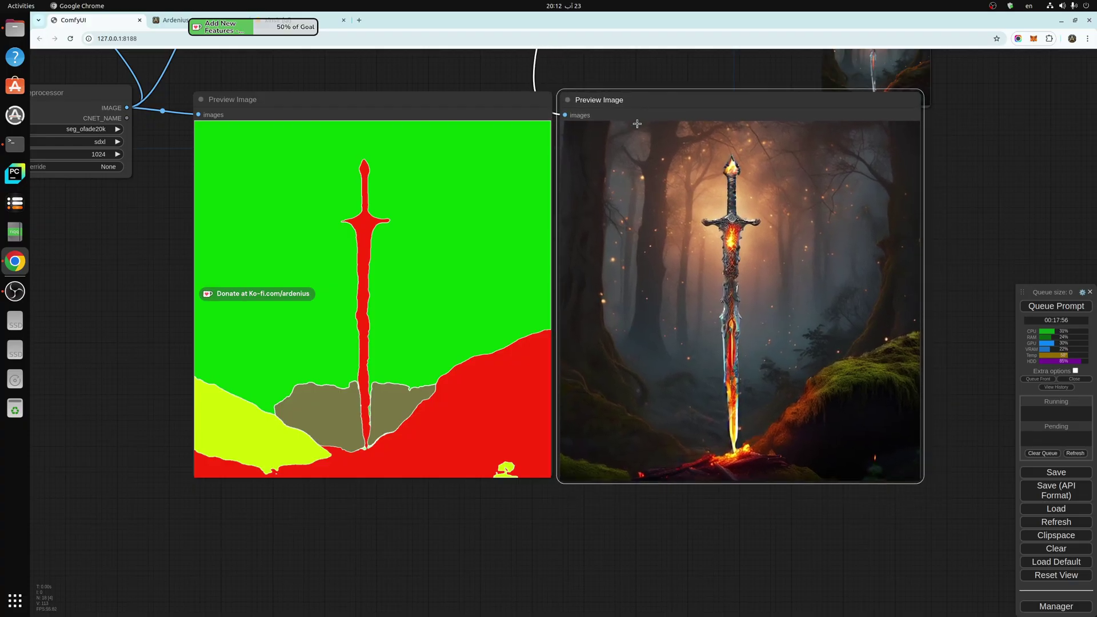
Move ControlNet Preprocessor up and set the original sword image beside the segmentation map
drag(335, 553, 392, 299)
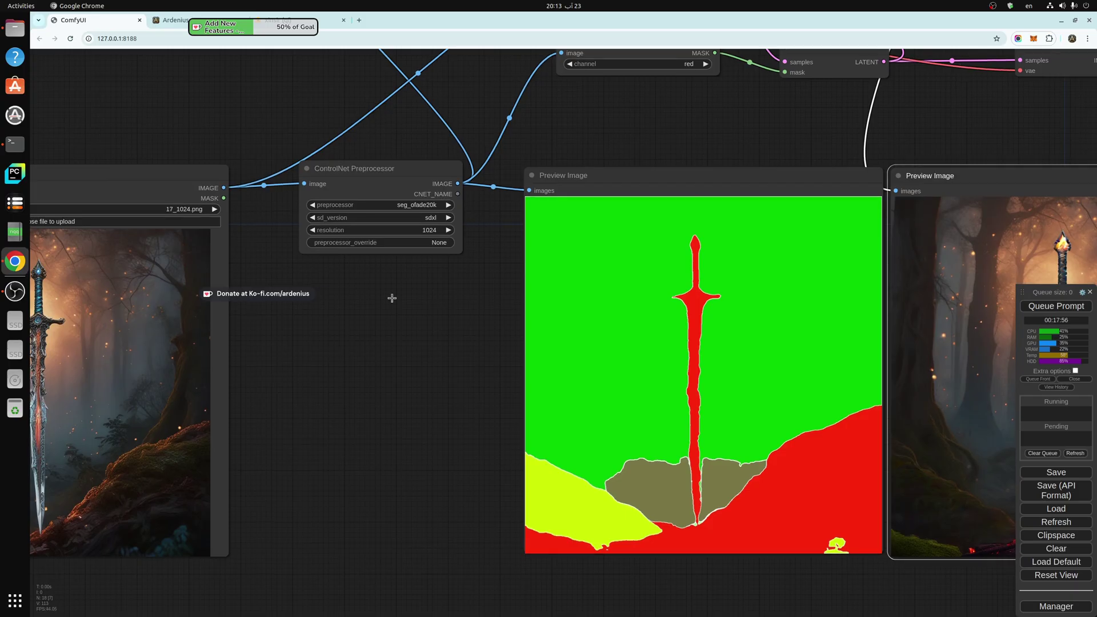
drag(379, 155, 385, 54)
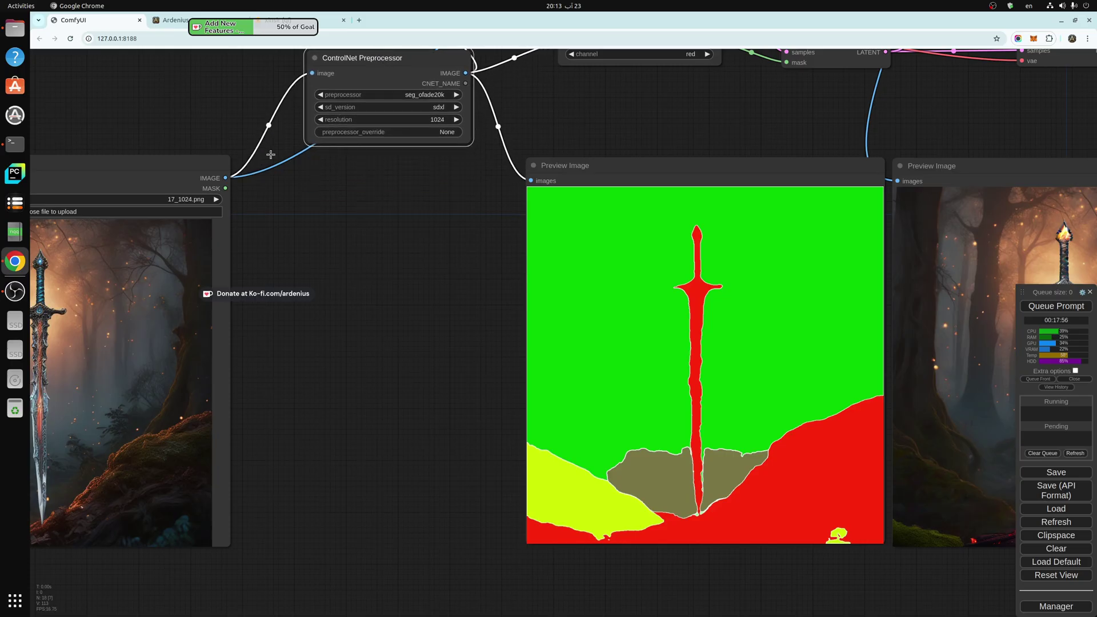
drag(121, 172, 401, 165)
drag(740, 593, 634, 575)
Pan to frame the three sword images, then reveal Convert Image to Mask and Set Latent Noise Mask
scroll(621, 576, down, 1)
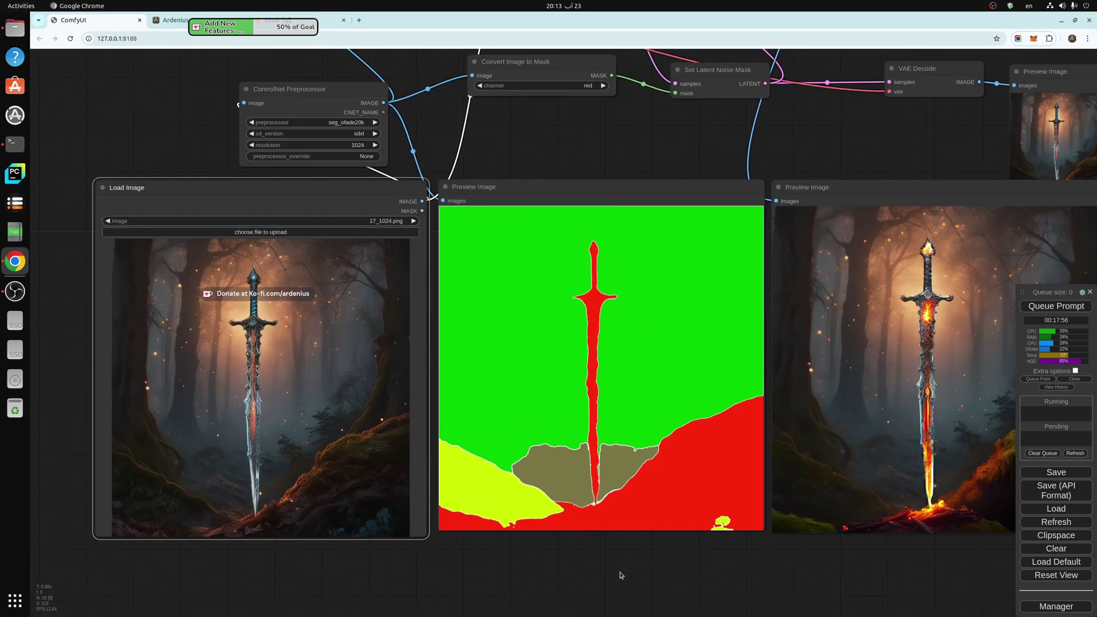
drag(669, 596, 614, 479)
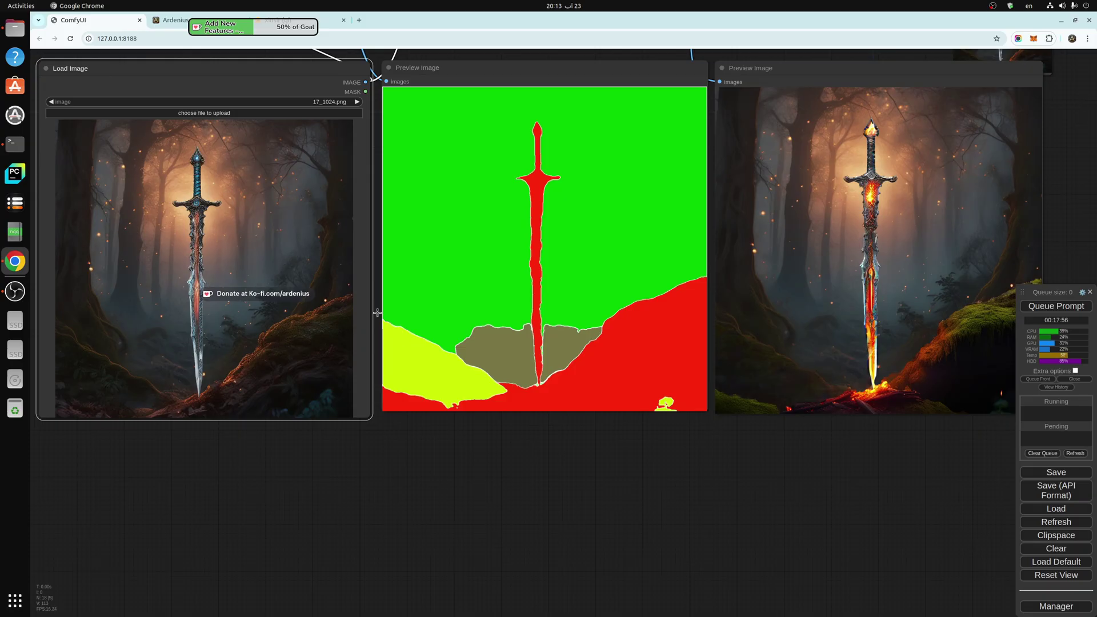
drag(893, 486, 807, 493)
scroll(856, 488, down, 1)
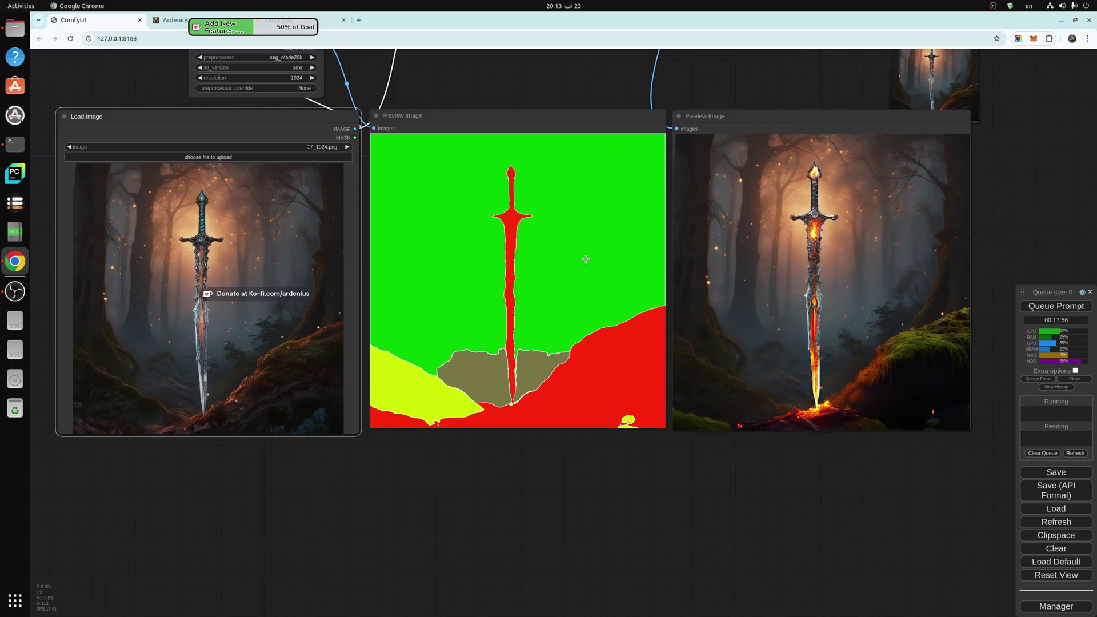
drag(539, 482, 469, 616)
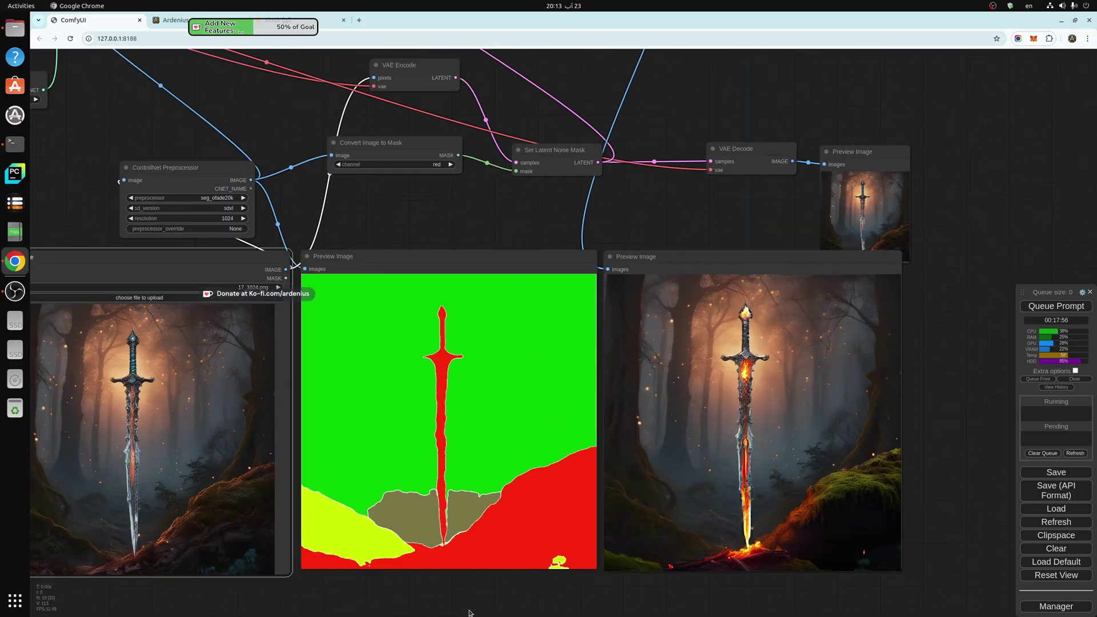
Switch Convert Image to Mask to the green channel and queue a new generation
click(450, 167)
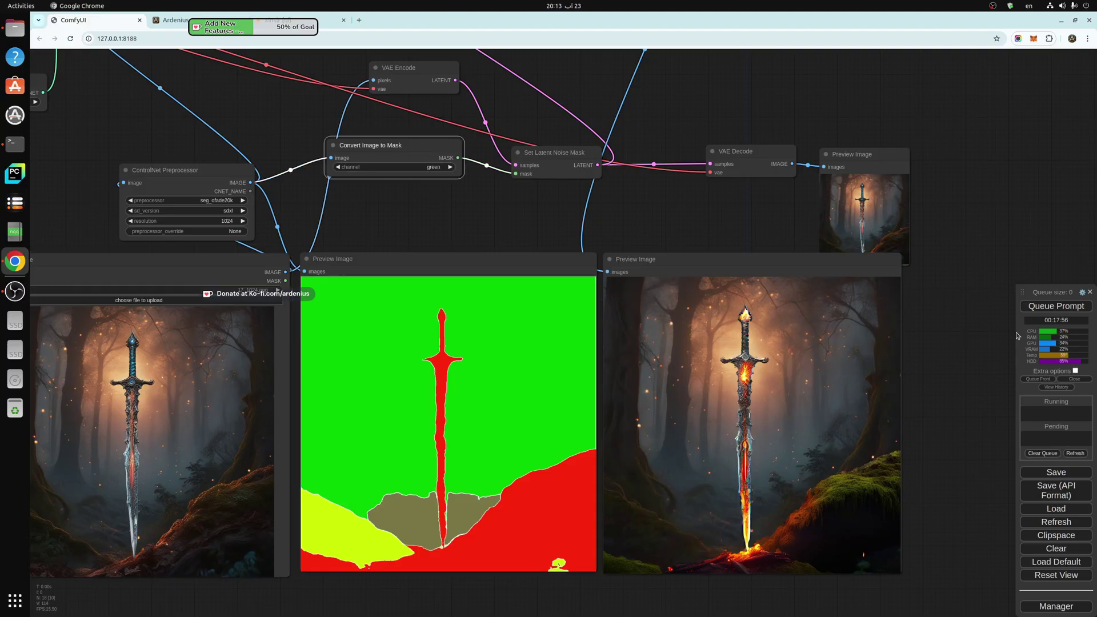
key(ctrl+Return)
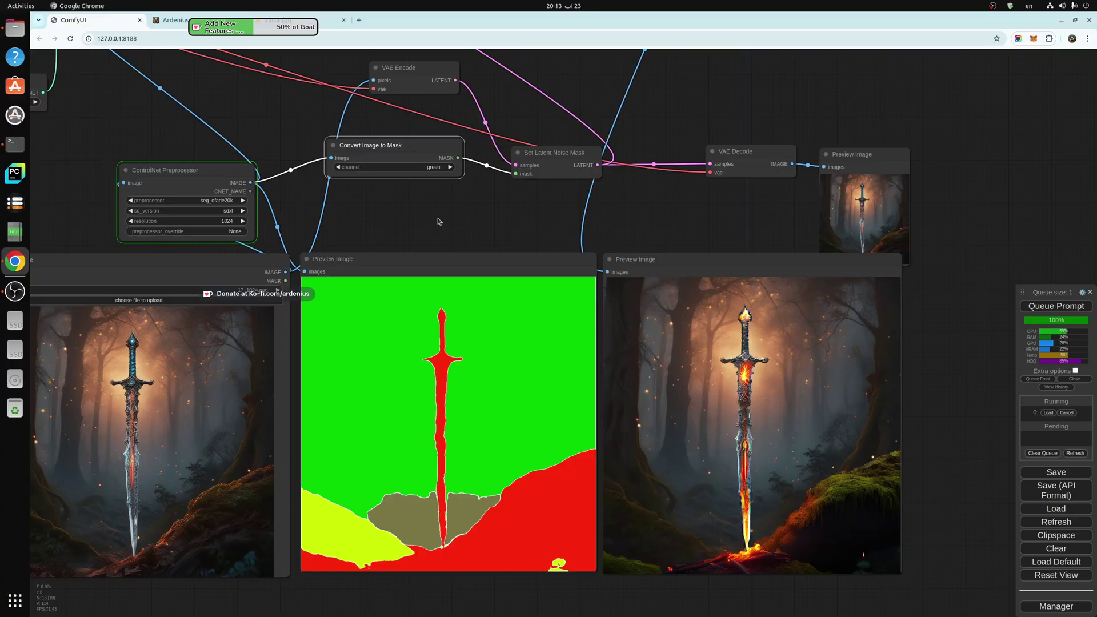
click(440, 219)
Recenter the whole workflow graph with the three image previews in view
scroll(440, 220, down, 2)
drag(455, 231, 518, 289)
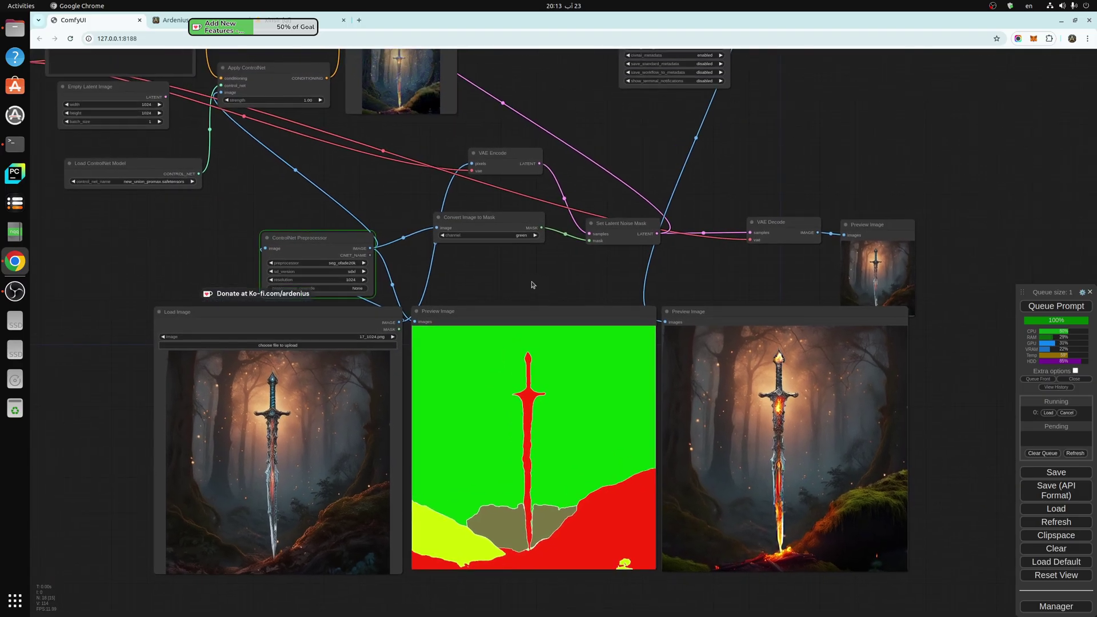
scroll(518, 288, down, 3)
scroll(522, 286, down, 2)
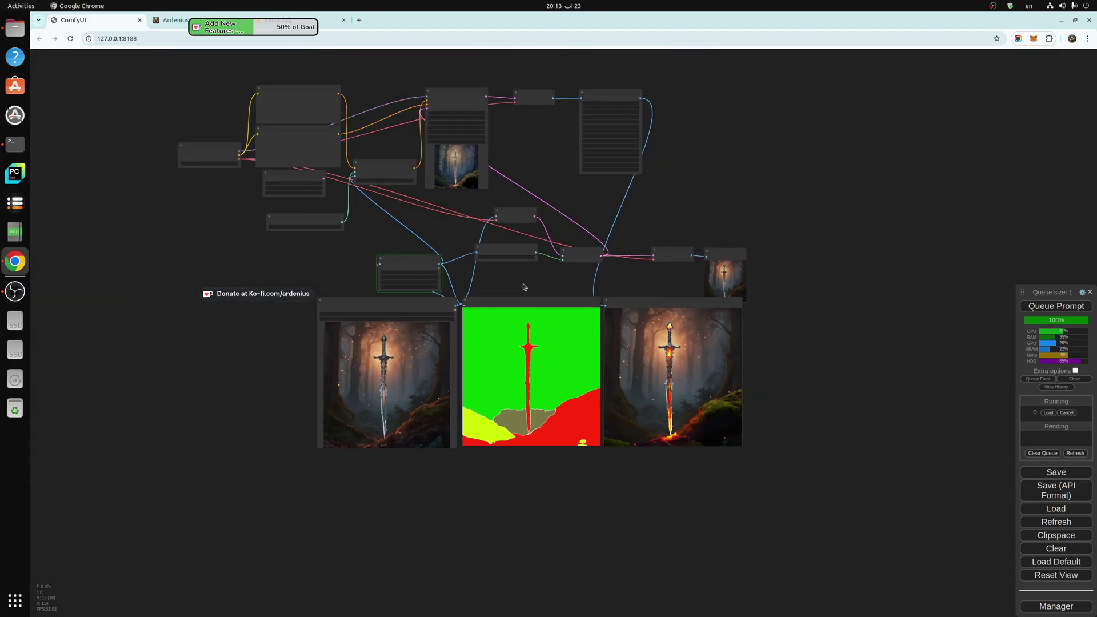
drag(522, 286, 506, 321)
scroll(506, 321, up, 5)
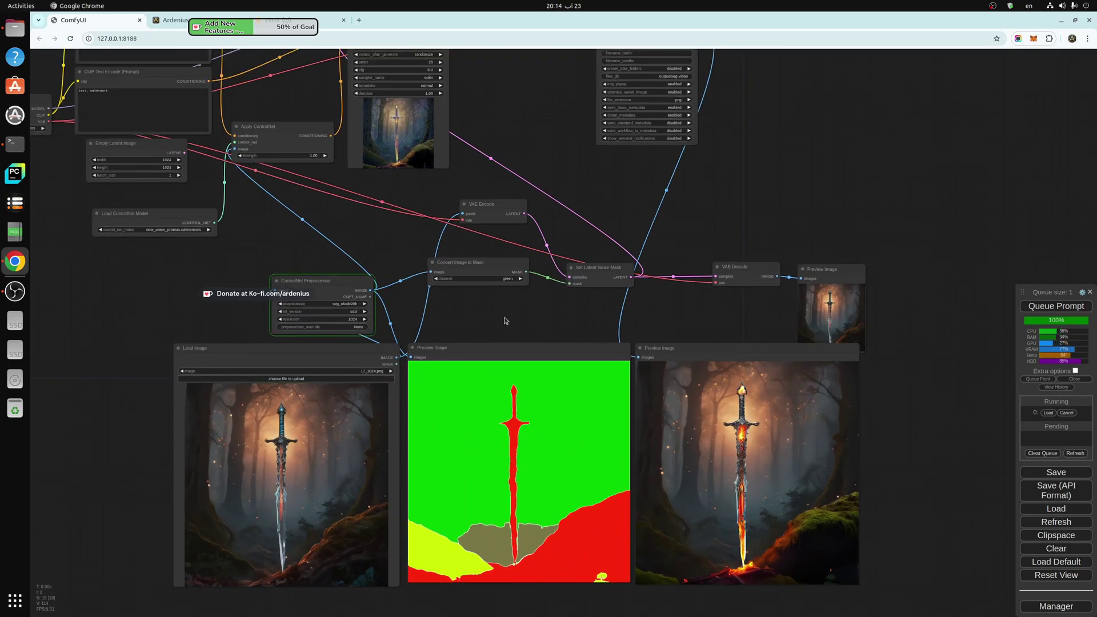
mouse_move(505, 320)
mouse_down()
mouse_move(512, 409)
mouse_move(489, 311)
mouse_up()
drag(489, 227, 503, 165)
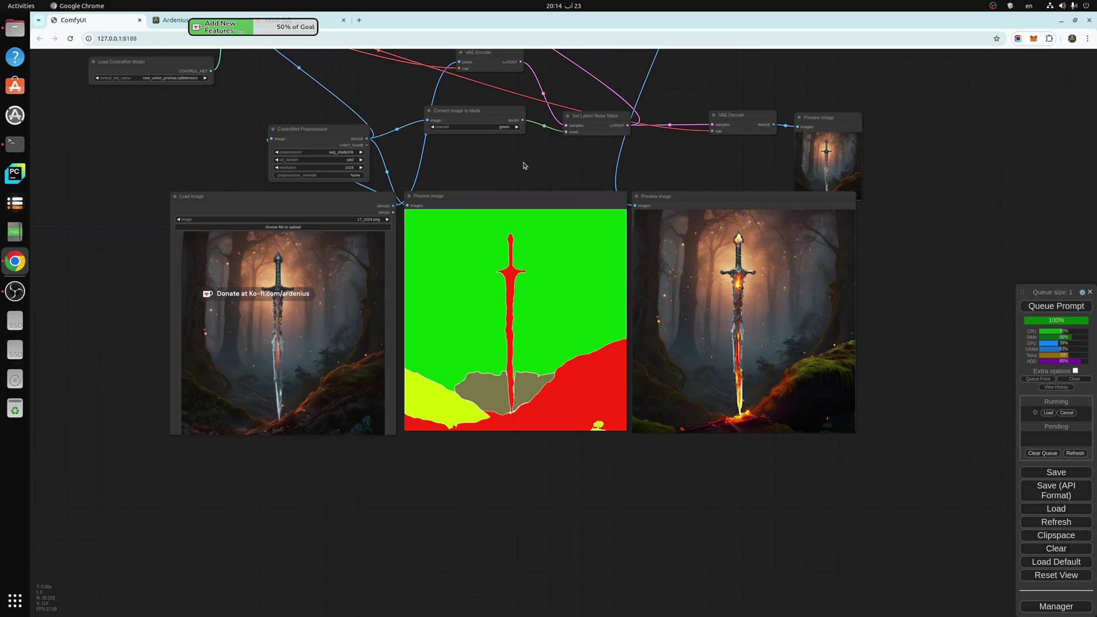
Wait for the green-masked run to give the sword a glowing orange backdrop, keeping the workflow centred
scroll(524, 165, up, 2)
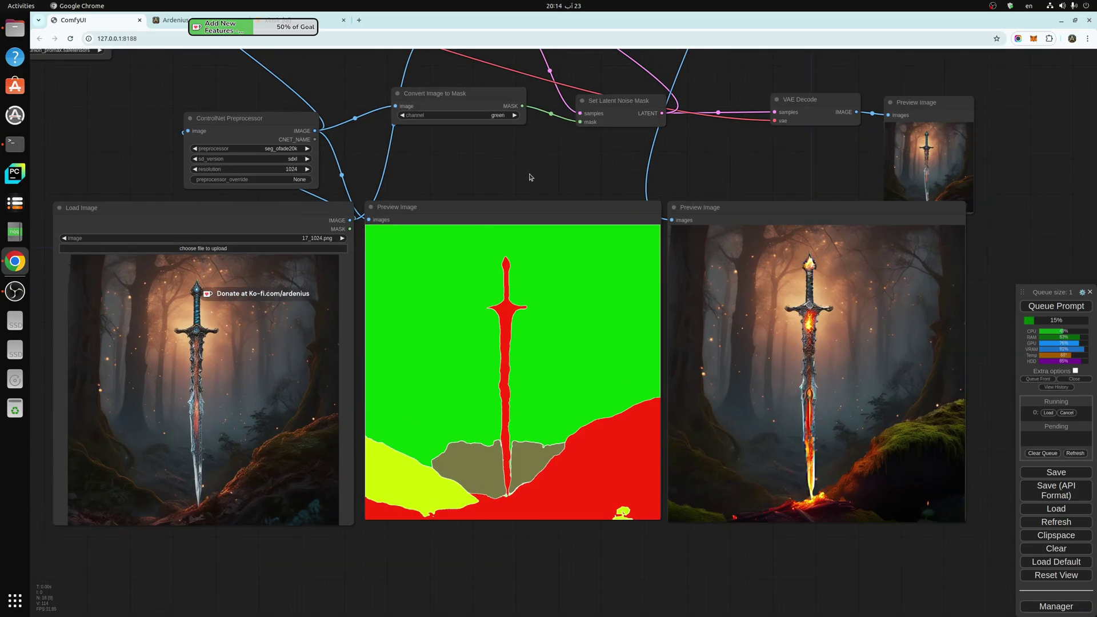
scroll(523, 141, up, 1)
scroll(522, 140, down, 1)
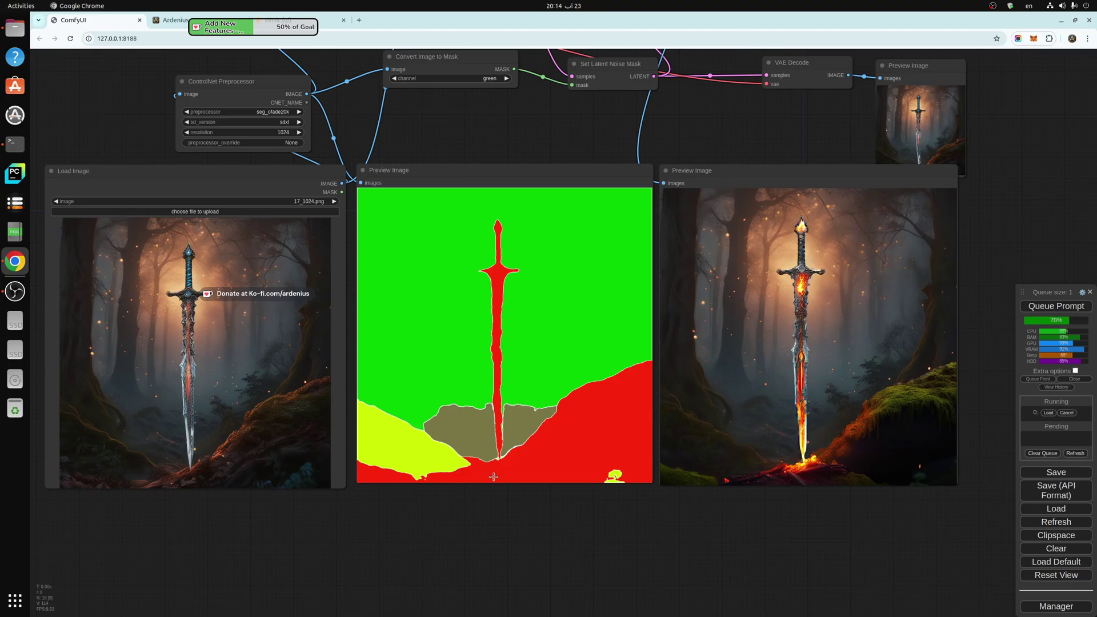
drag(527, 123, 522, 154)
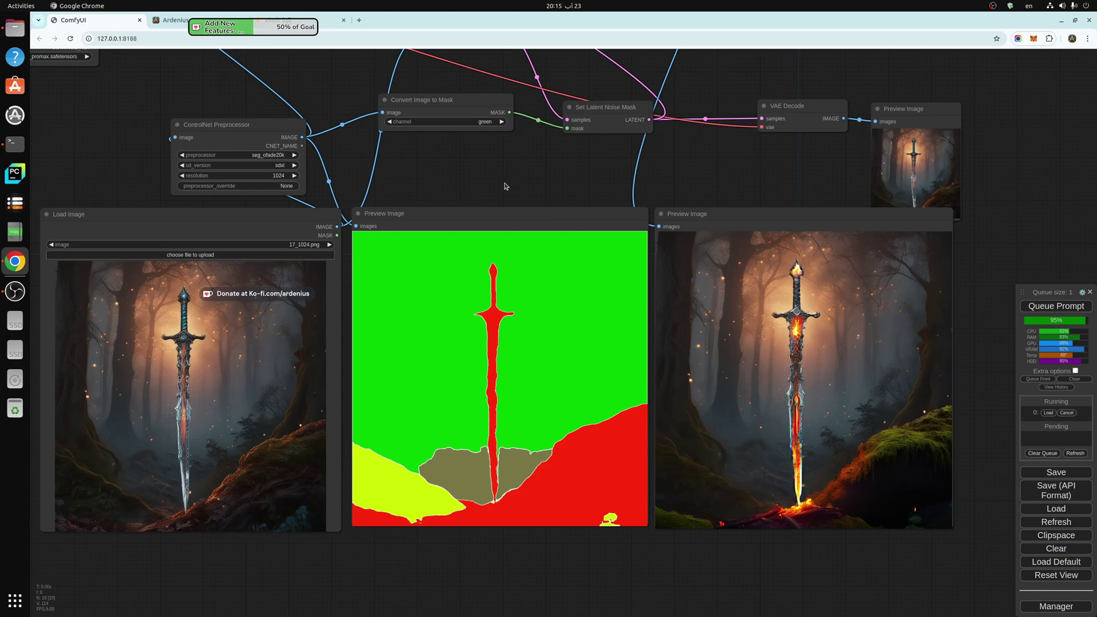
scroll(505, 186, down, 5)
drag(505, 184, 487, 392)
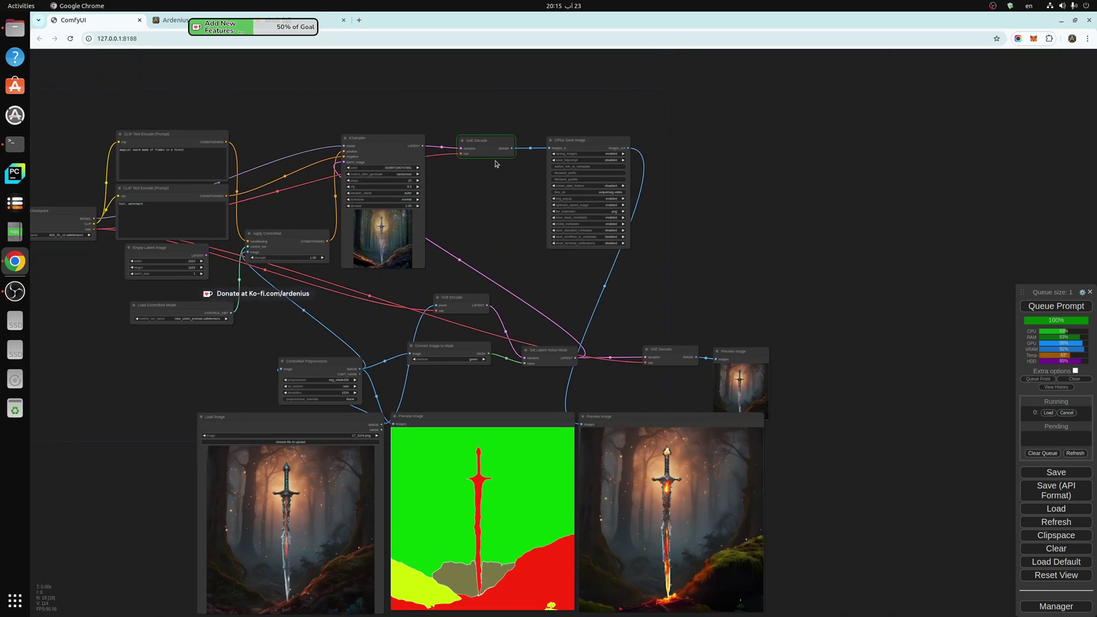
drag(505, 242, 604, 186)
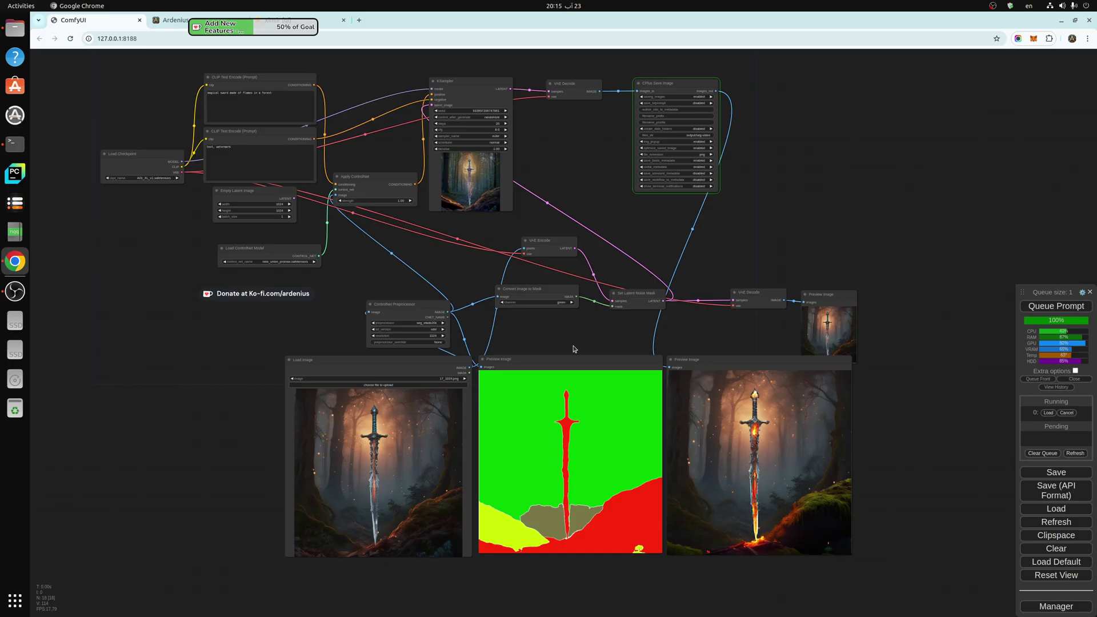
scroll(573, 348, up, 1)
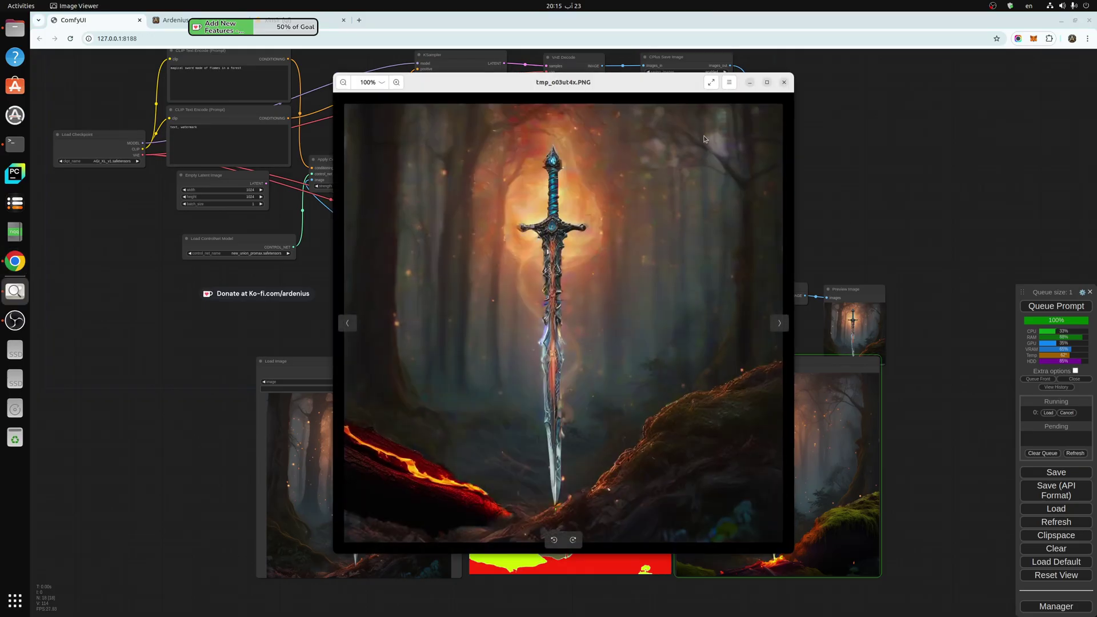
Close the full-size result view and bring the image previews back to centre
click(784, 81)
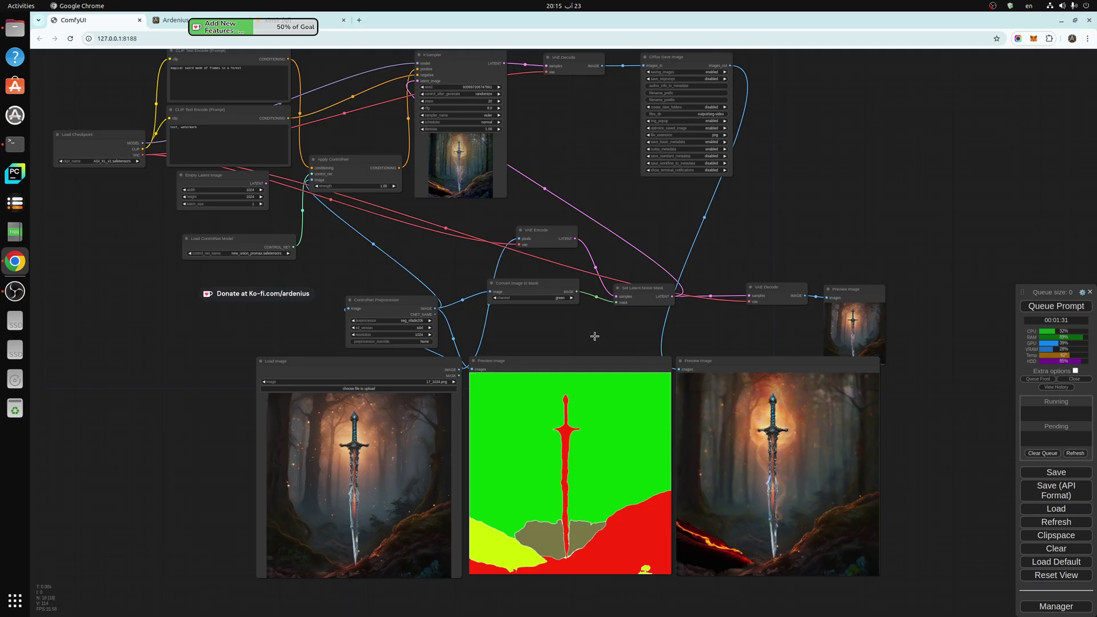
drag(582, 318, 544, 227)
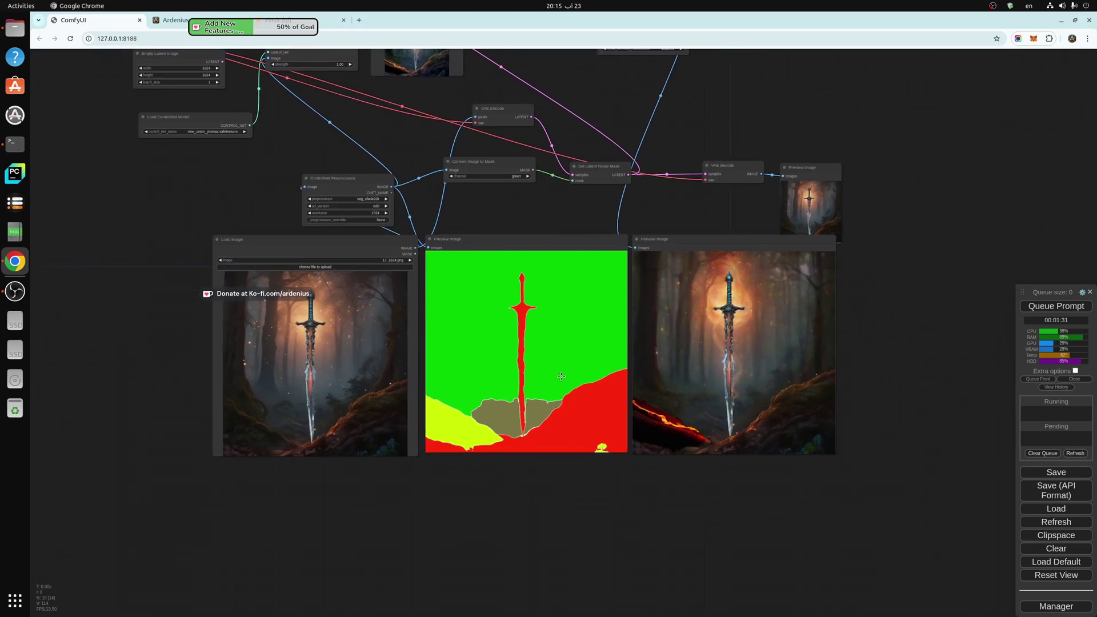
scroll(561, 376, up, 3)
scroll(561, 374, up, 1)
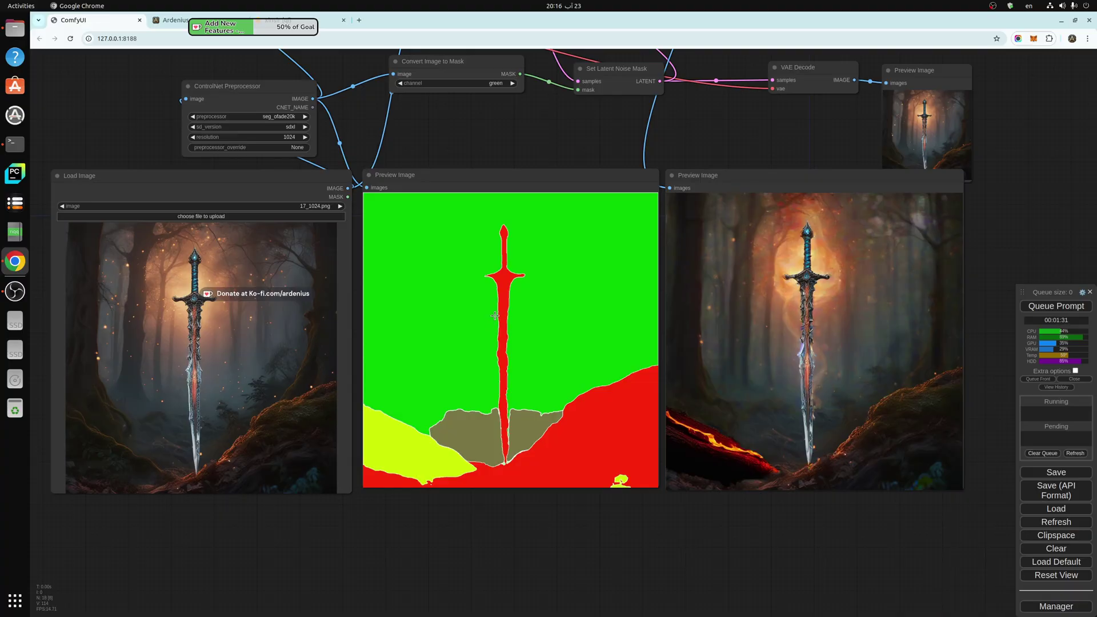
Move the small Preview Image node slightly up and right beside VAE Decode
drag(524, 539, 531, 577)
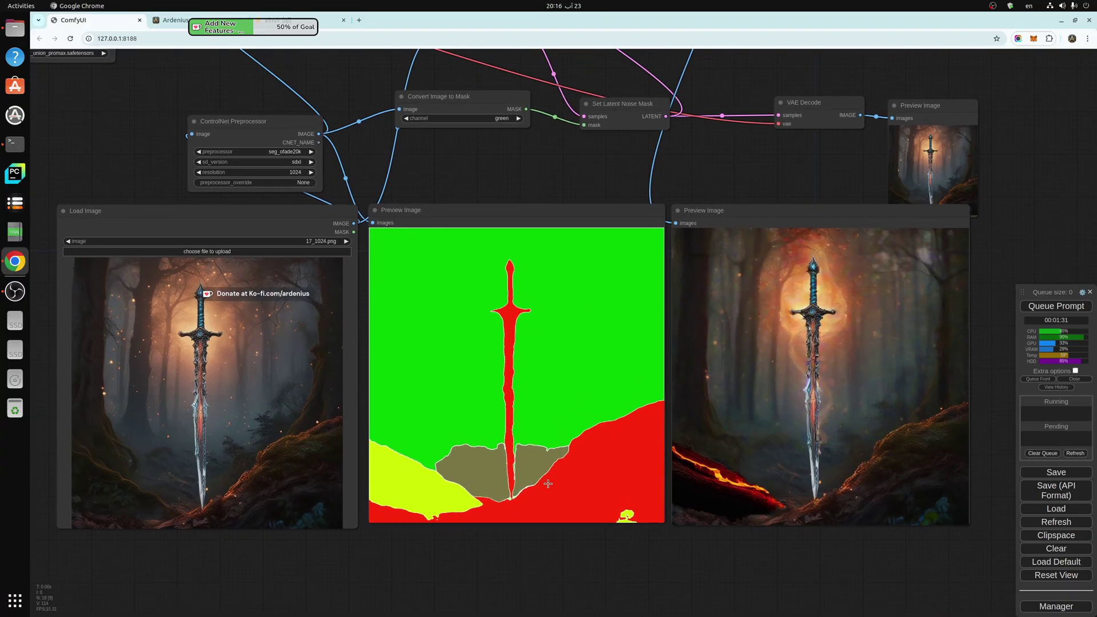
scroll(551, 550, down, 4)
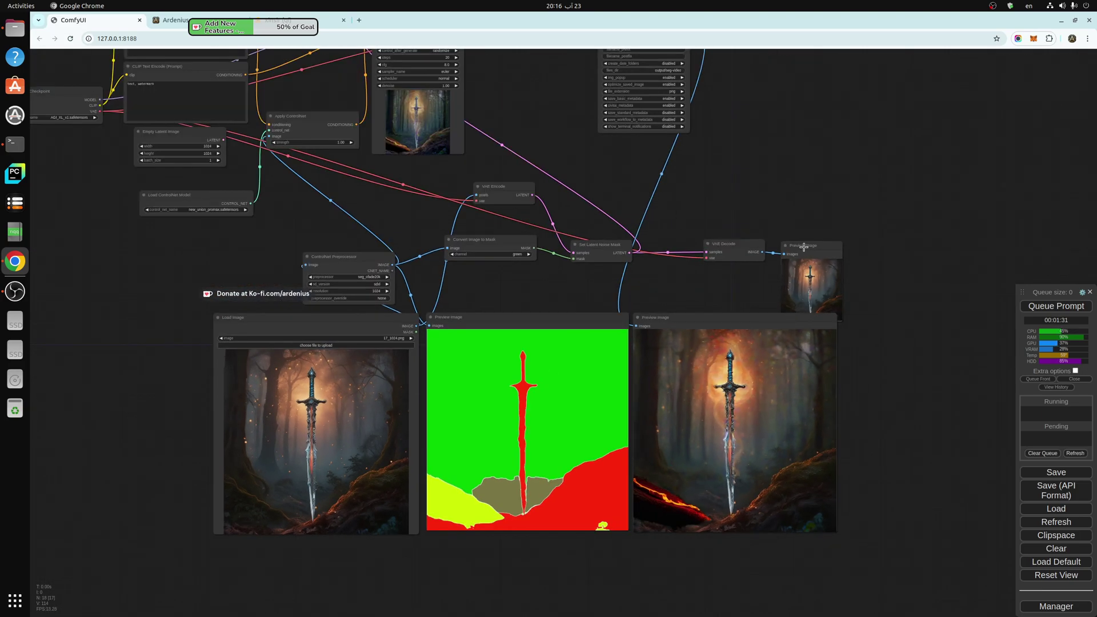
drag(802, 247, 808, 223)
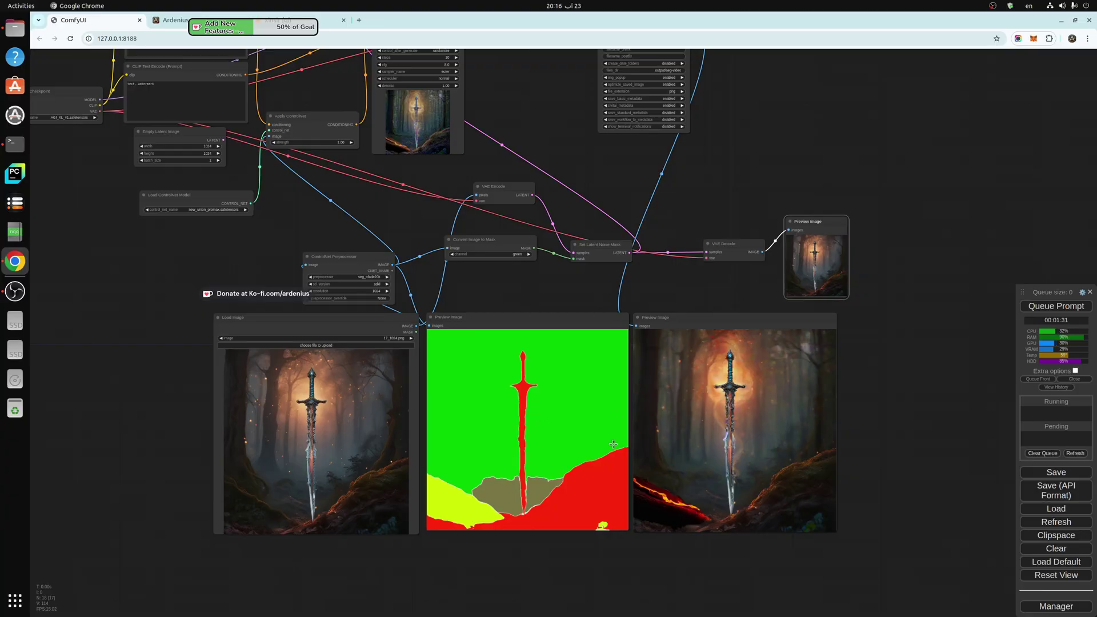
click(469, 570)
Recenter the full workflow above the original, segmentation map and green-masked result
scroll(470, 574, down, 3)
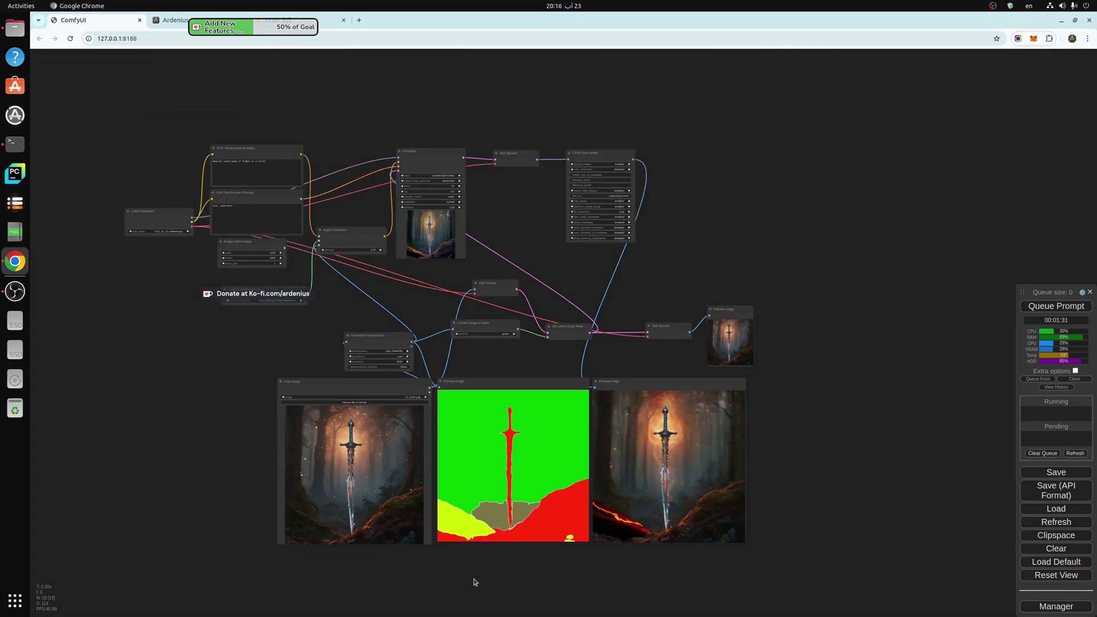
scroll(535, 561, down, 2)
scroll(535, 560, up, 2)
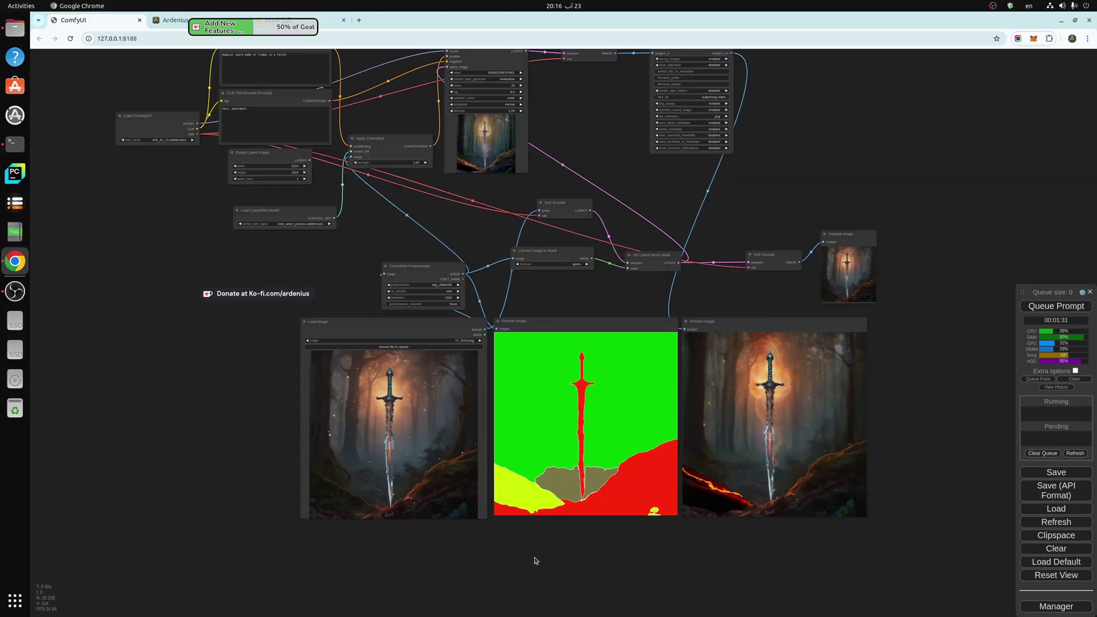
drag(516, 598, 508, 608)
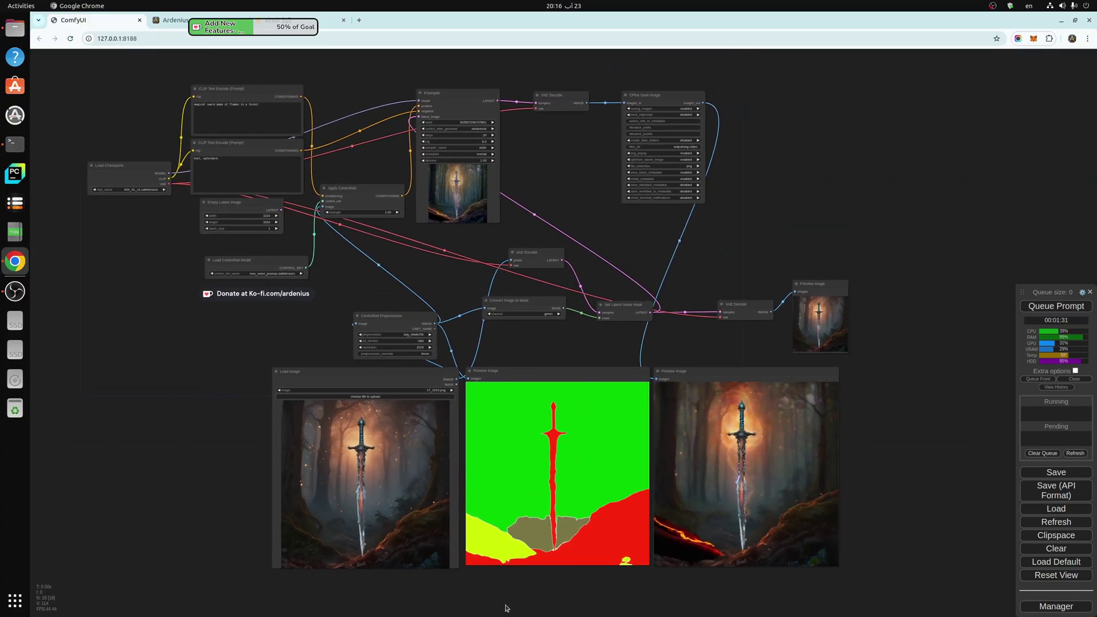